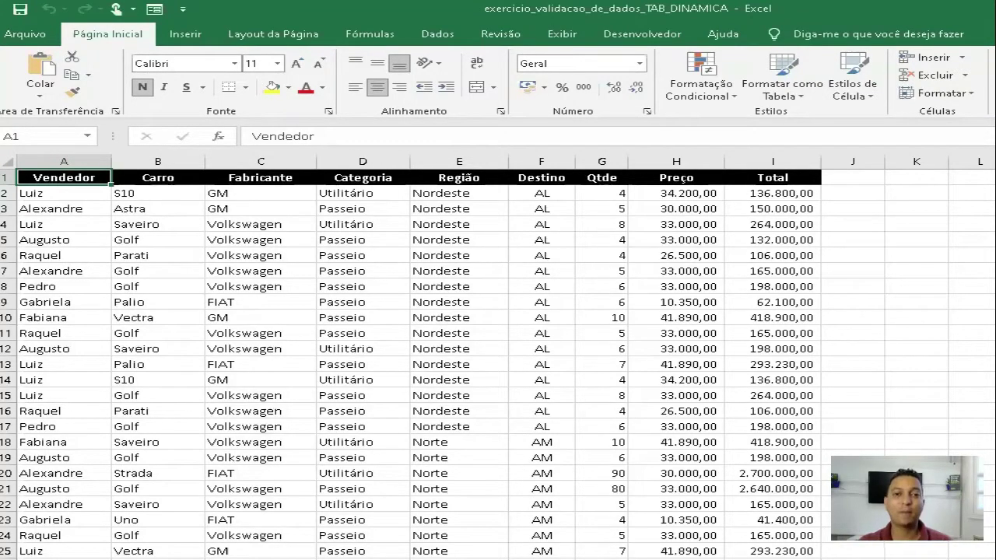
Look over the sales table's columns and records, ending on the Vendedor header in A1.
{"action": "left_click", "coordinate": [770, 349]}
{"action": "scroll", "coordinate": [610, 375], "scroll_direction": "down", "scroll_amount": 18}
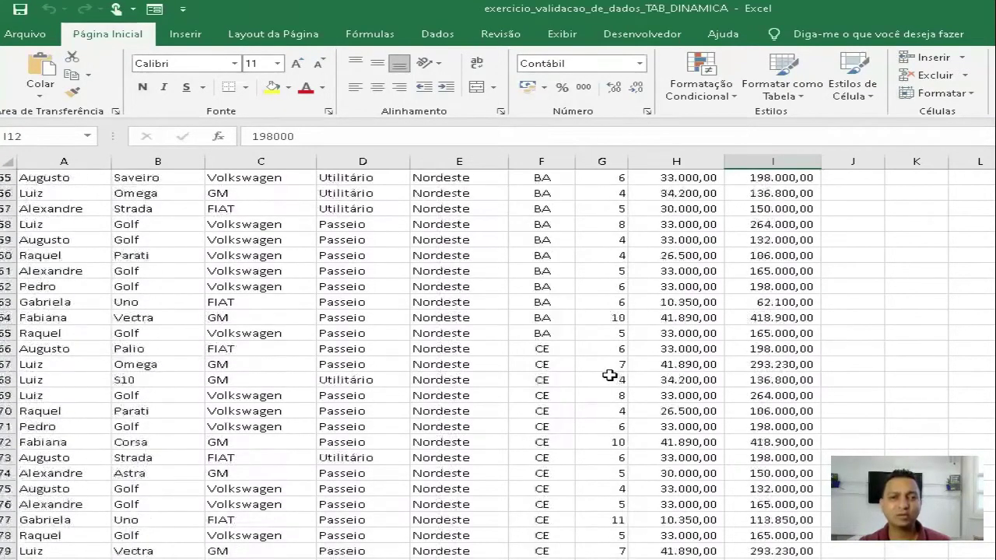
{"action": "scroll", "coordinate": [609, 376], "scroll_direction": "down", "scroll_amount": 20}
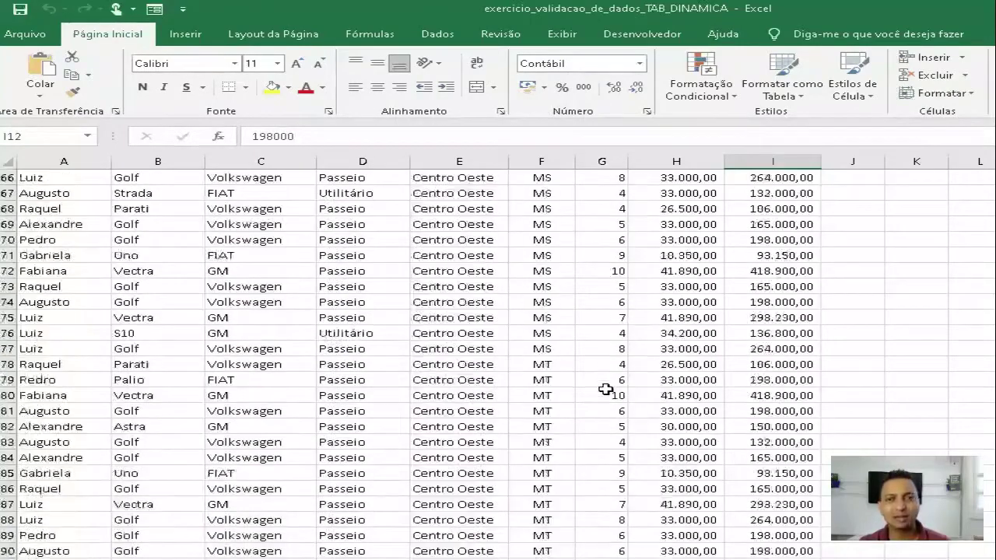
{"action": "scroll", "coordinate": [606, 389], "scroll_direction": "down", "scroll_amount": 20}
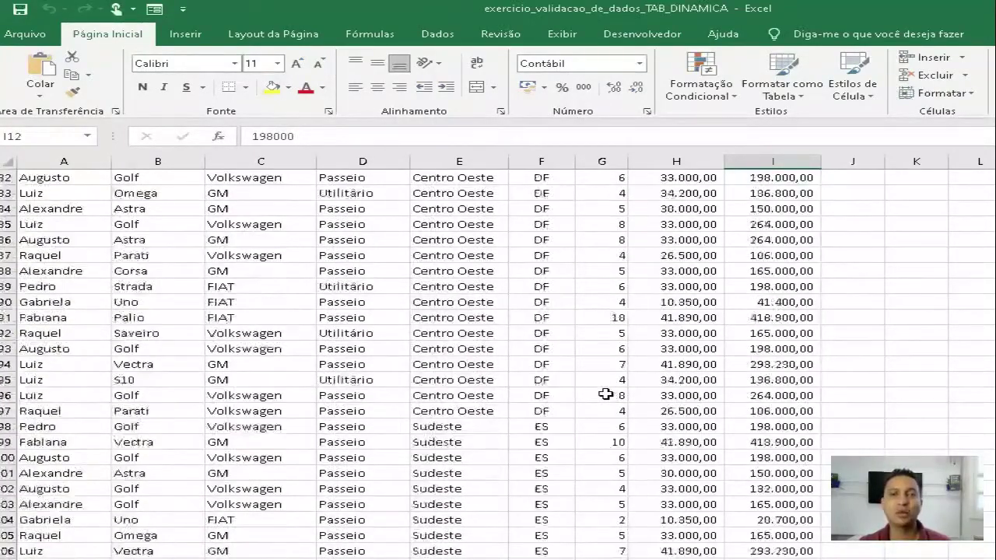
{"action": "scroll", "coordinate": [606, 395], "scroll_direction": "up", "scroll_amount": 20}
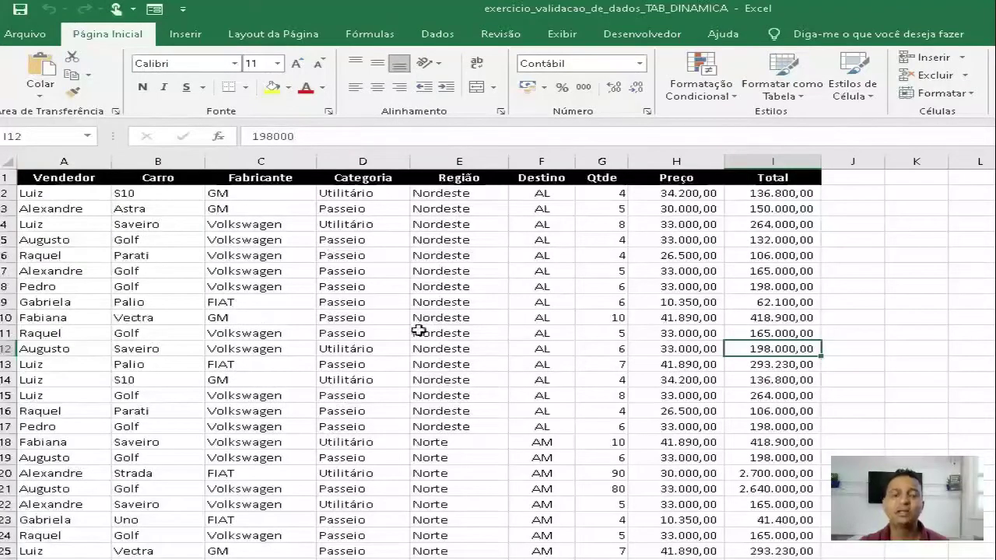
{"action": "left_click", "coordinate": [80, 179]}
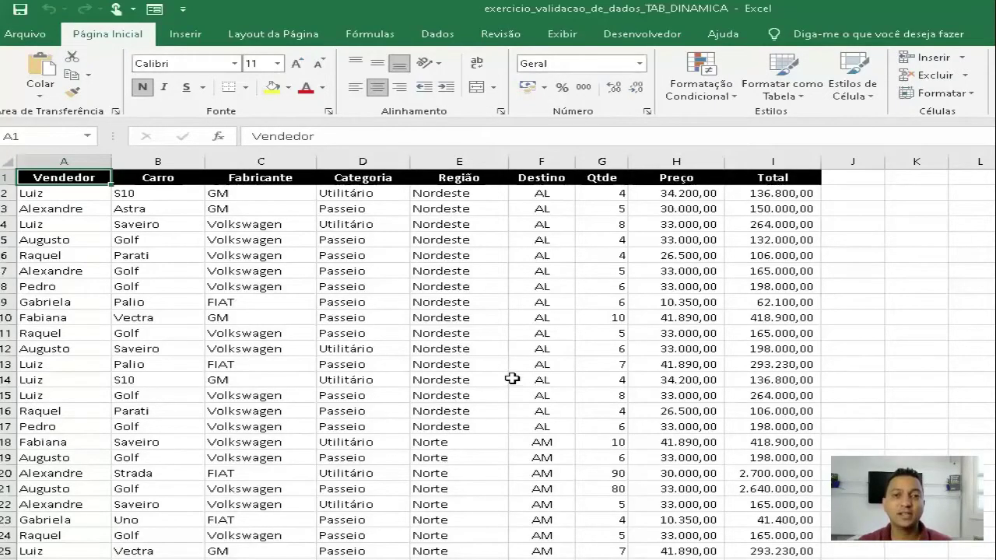
Examine the full length of the sales data down to its last record and return to the first cell.
{"action": "scroll", "coordinate": [511, 380], "scroll_direction": "down", "scroll_amount": 20}
{"action": "scroll", "coordinate": [511, 390], "scroll_direction": "up", "scroll_amount": 20}
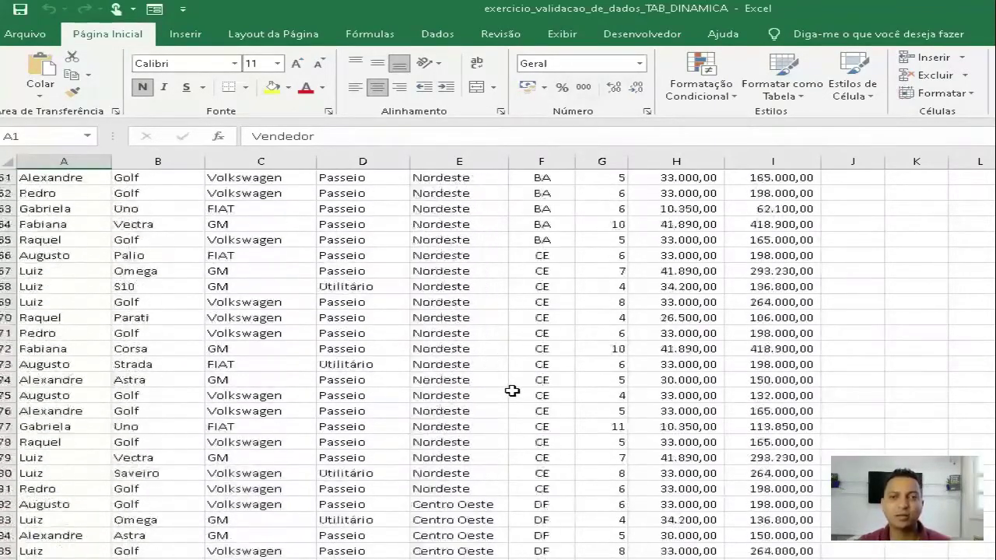
{"action": "scroll", "coordinate": [511, 391], "scroll_direction": "down", "scroll_amount": 20}
{"action": "scroll", "coordinate": [554, 397], "scroll_direction": "down", "scroll_amount": 20}
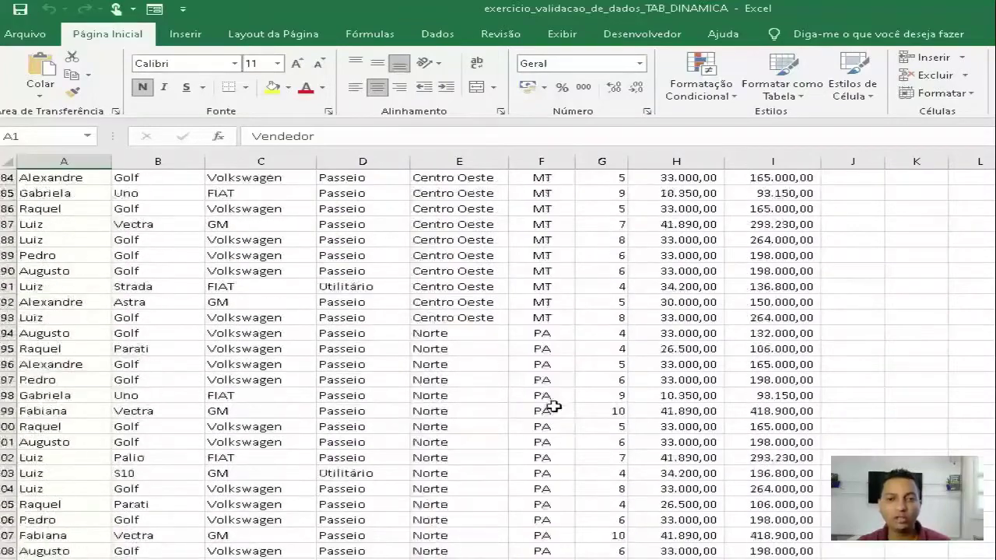
{"action": "key", "text": "Page_Down"}
{"action": "key", "text": "Page_Down"}
{"action": "key", "text": "Page_Down"}
{"action": "key", "text": "Page_Down"}
{"action": "key", "text": "Page_Down"}
{"action": "key", "text": "Page_Down"}
{"action": "key", "text": "Page_Down"}
{"action": "key", "text": "Page_Down"}
{"action": "key", "text": "Page_Down"}
{"action": "key", "text": "Page_Down"}
{"action": "key", "text": "Page_Down"}
{"action": "key", "text": "Page_Down"}
{"action": "key", "text": "Page_Down"}
{"action": "key", "text": "Page_Down"}
{"action": "key", "text": "Page_Down"}
{"action": "key", "text": "Page_Down"}
{"action": "key", "text": "Page_Down"}
{"action": "key", "text": "Page_Down"}
{"action": "key", "text": "Page_Down"}
{"action": "key", "text": "Page_Down"}
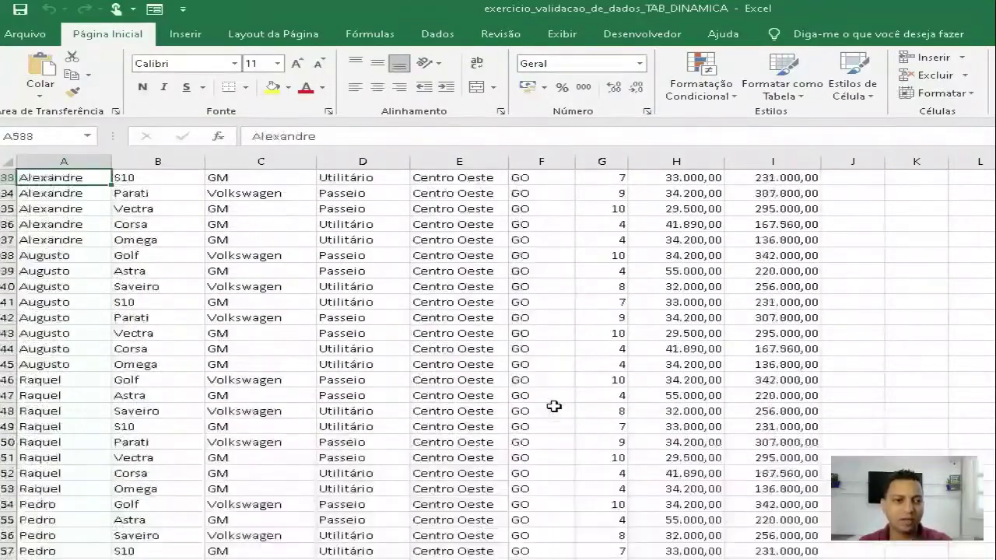
{"action": "key", "text": "Page_Down"}
{"action": "key", "text": "Page_Down"}
{"action": "key", "text": "Page_Down"}
{"action": "key", "text": "Page_Down"}
{"action": "key", "text": "Page_Down"}
{"action": "key", "text": "Page_Down"}
{"action": "key", "text": "Page_Down"}
{"action": "key", "text": "Page_Down"}
{"action": "key", "text": "Page_Down"}
{"action": "key", "text": "Page_Down"}
{"action": "key", "text": "Page_Down"}
{"action": "key", "text": "Page_Down"}
{"action": "key", "text": "Page_Down"}
{"action": "key", "text": "Page_Down"}
{"action": "key", "text": "Page_Down"}
{"action": "key", "text": "Page_Down"}
{"action": "key", "text": "Page_Down"}
{"action": "key", "text": "Page_Down"}
{"action": "key", "text": "Page_Down"}
{"action": "key", "text": "Page_Down"}
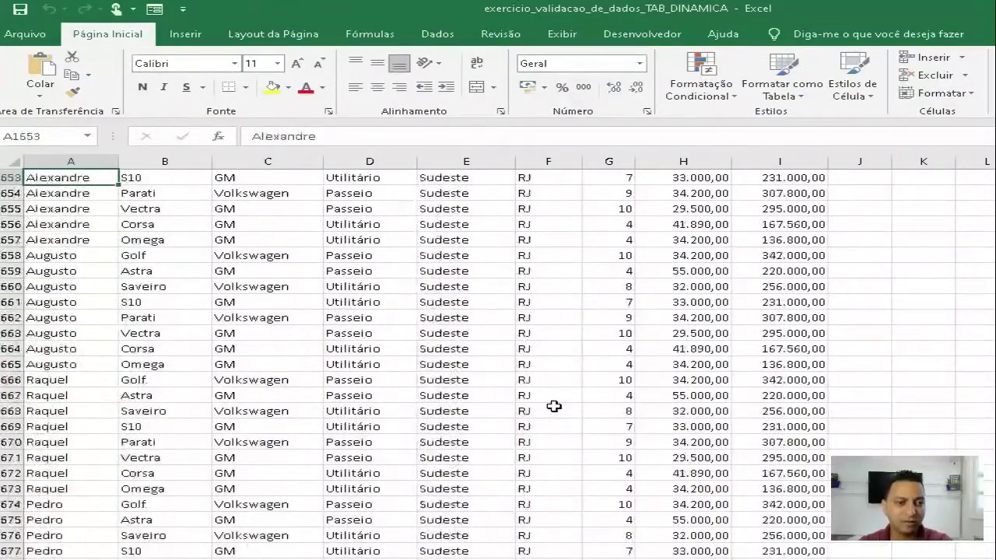
{"action": "key", "text": "Page_Up"}
{"action": "key", "text": "Page_Up"}
{"action": "key", "text": "Page_Up"}
{"action": "key", "text": "Page_Up"}
{"action": "key", "text": "Page_Up"}
{"action": "key", "text": "Page_Up"}
{"action": "key", "text": "Page_Up"}
{"action": "key", "text": "Page_Up"}
{"action": "key", "text": "Page_Up"}
{"action": "key", "text": "Page_Up"}
{"action": "key", "text": "Page_Up"}
{"action": "key", "text": "Page_Up"}
{"action": "key", "text": "Page_Up"}
{"action": "key", "text": "Page_Up"}
{"action": "key", "text": "Page_Up"}
{"action": "key", "text": "Page_Up"}
{"action": "key", "text": "Page_Up"}
{"action": "key", "text": "Page_Up"}
{"action": "key", "text": "Page_Up"}
{"action": "key", "text": "Page_Up"}
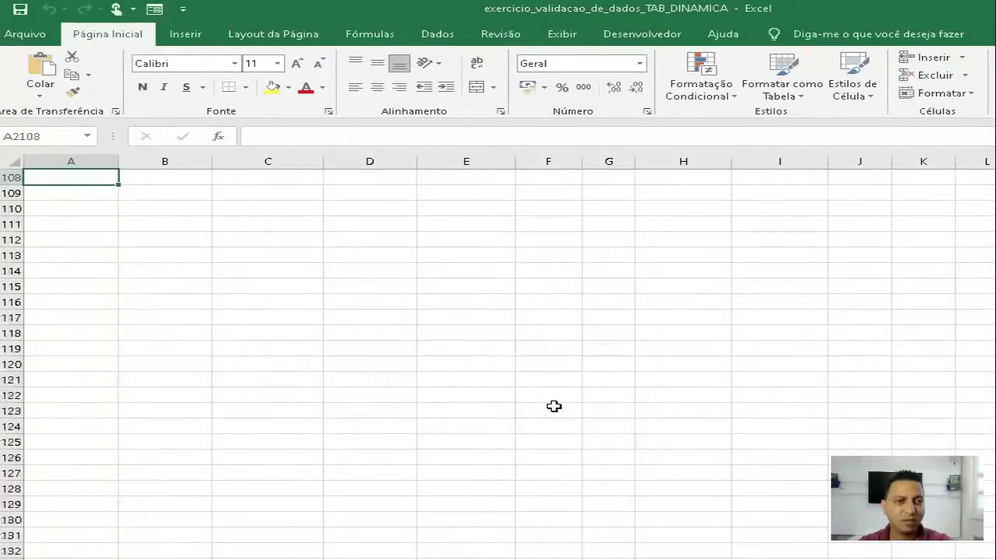
{"action": "key", "text": "Page_Up"}
{"action": "key", "text": "Page_Up"}
{"action": "key", "text": "Page_Up"}
{"action": "key", "text": "Page_Up"}
{"action": "key", "text": "Page_Up"}
{"action": "key", "text": "Page_Up"}
{"action": "key", "text": "Page_Up"}
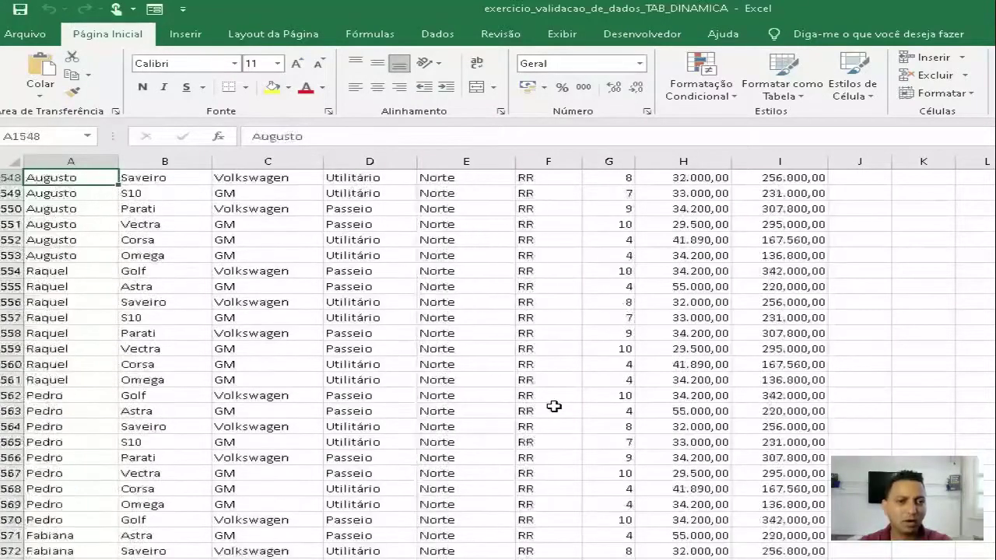
{"action": "key", "text": "Page_Down"}
{"action": "key", "text": "Page_Down"}
{"action": "key", "text": "Page_Down"}
{"action": "key", "text": "Page_Down"}
{"action": "key", "text": "Page_Down"}
{"action": "key", "text": "Page_Down"}
{"action": "key", "text": "Page_Down"}
{"action": "key", "text": "Page_Down"}
{"action": "key", "text": "Page_Down"}
{"action": "key", "text": "Page_Down"}
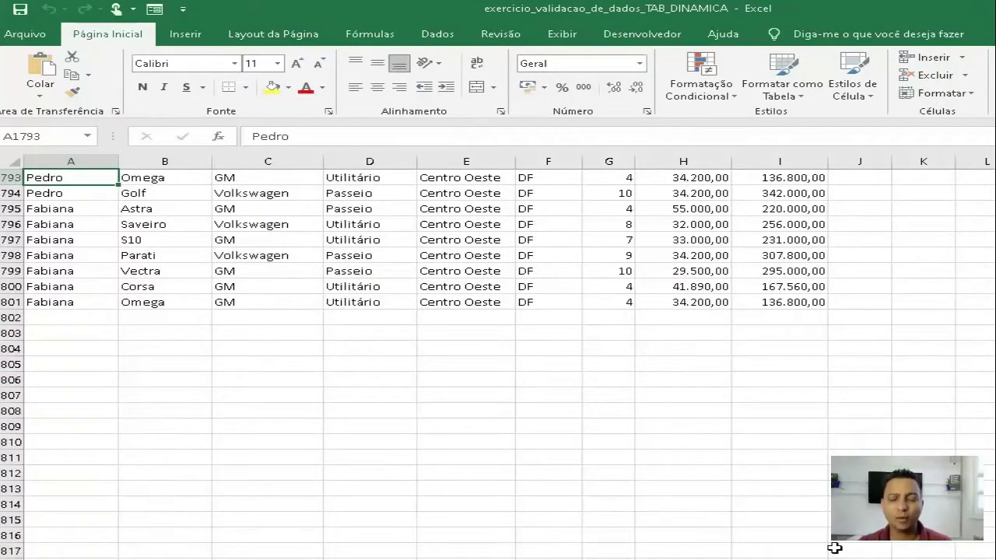
{"action": "key", "text": "ctrl+Home"}
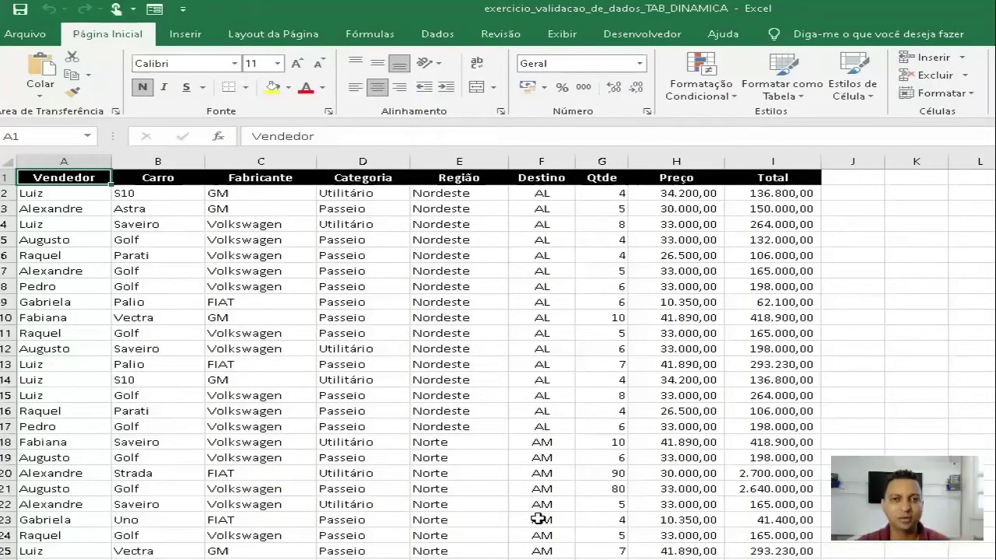
Create a pivot table from the range CAD_GERAL!$A$1:$I$1801 on a new worksheet.
{"action": "left_click", "coordinate": [187, 35]}
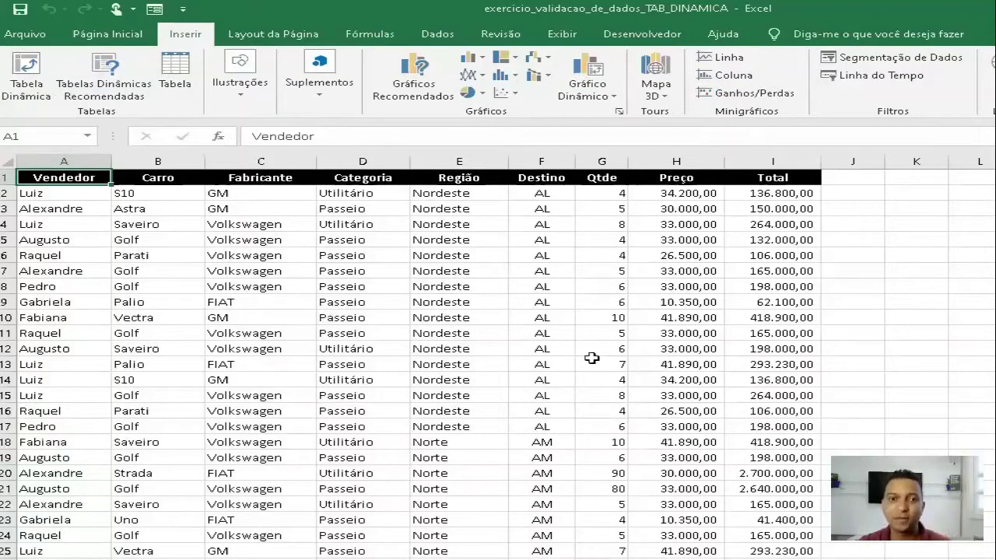
{"action": "left_click", "coordinate": [321, 308]}
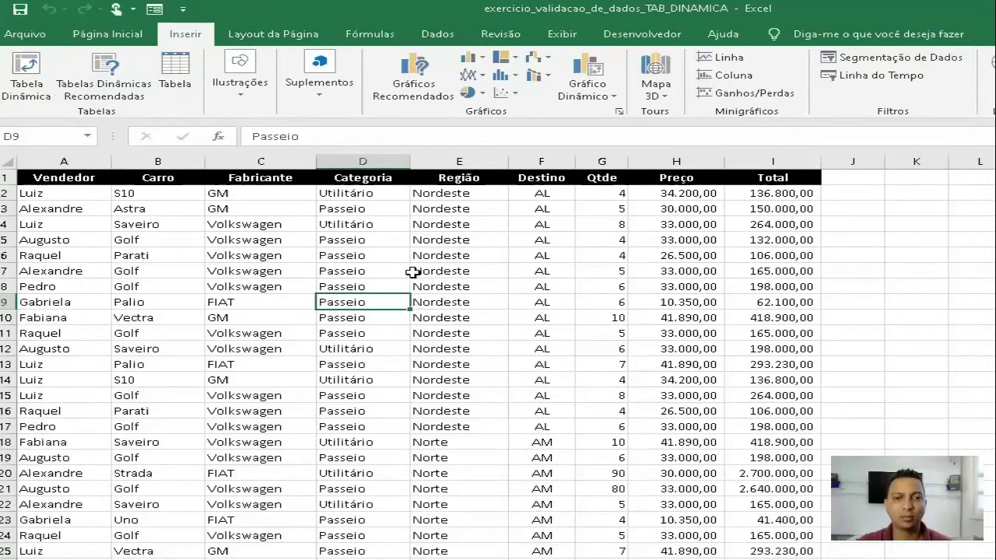
{"action": "left_click", "coordinate": [972, 401]}
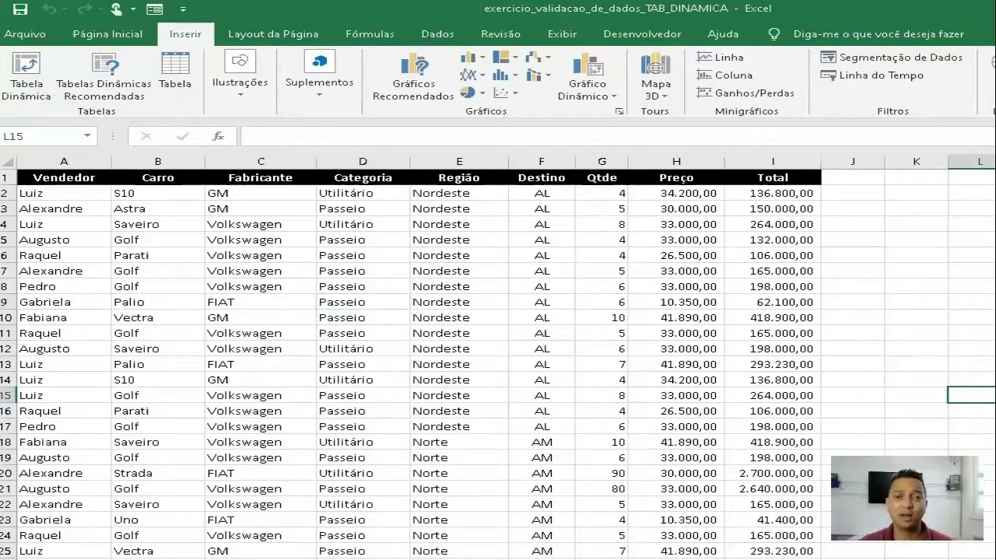
{"action": "left_click", "coordinate": [323, 366]}
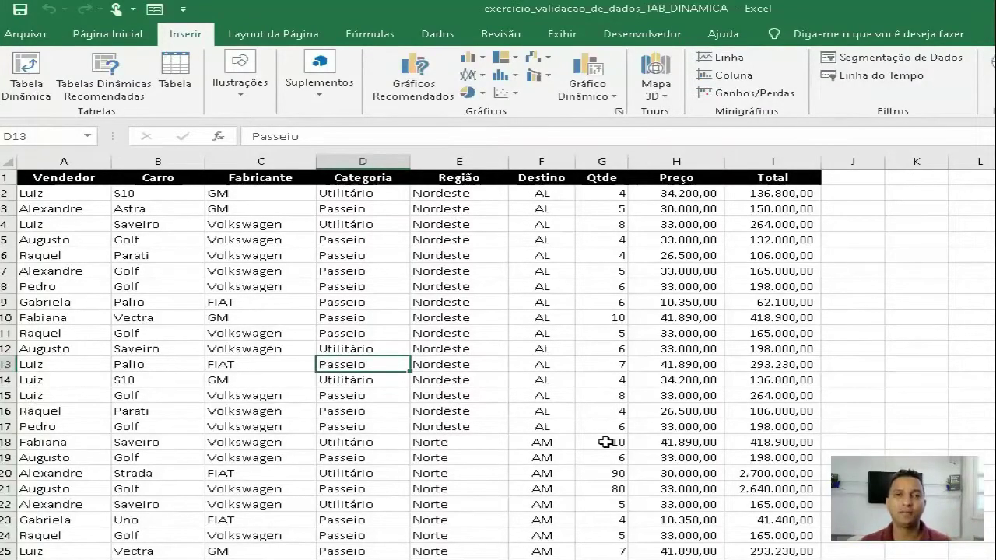
{"action": "left_click", "coordinate": [263, 237]}
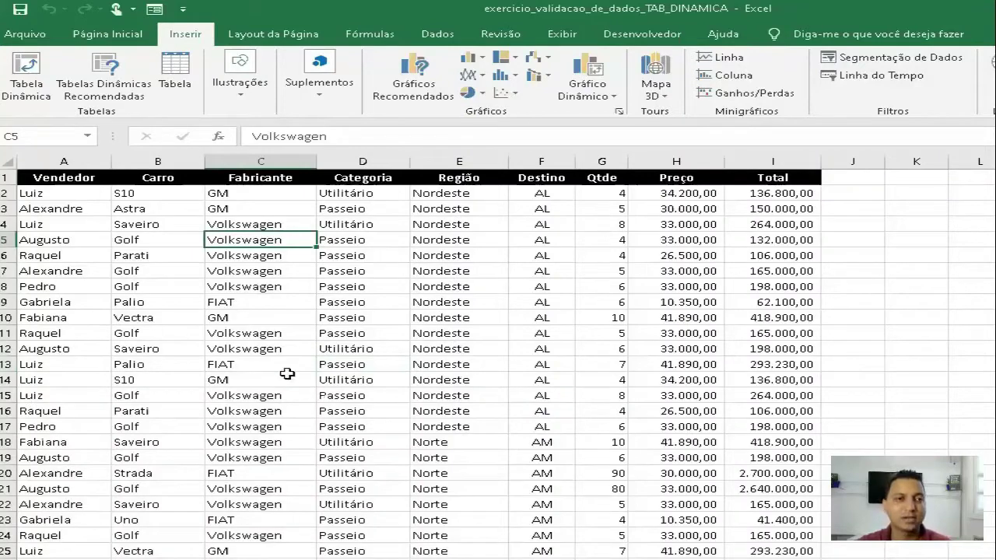
{"action": "left_click", "coordinate": [21, 87]}
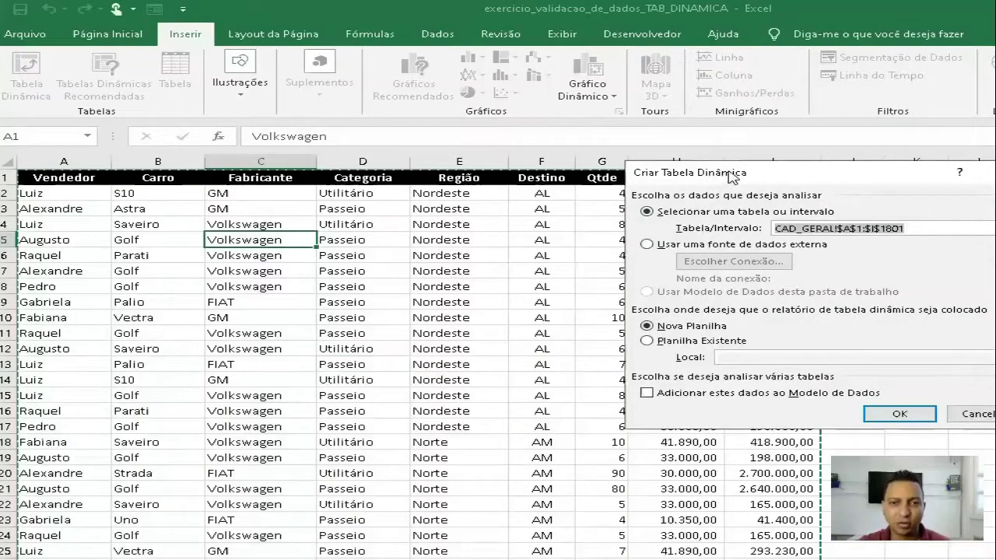
{"action": "left_click_drag", "start_coordinate": [732, 177], "coordinate": [415, 334]}
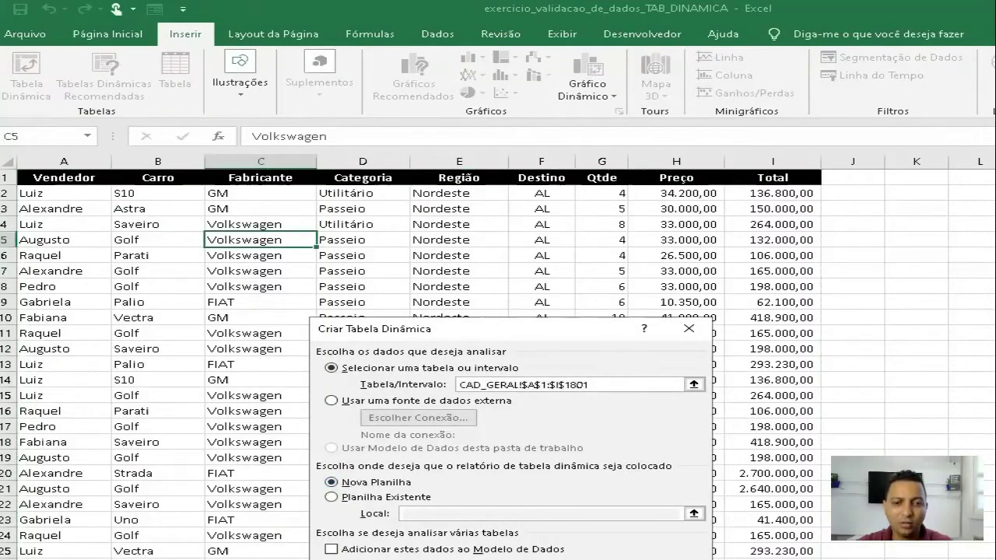
{"action": "key", "text": "Return"}
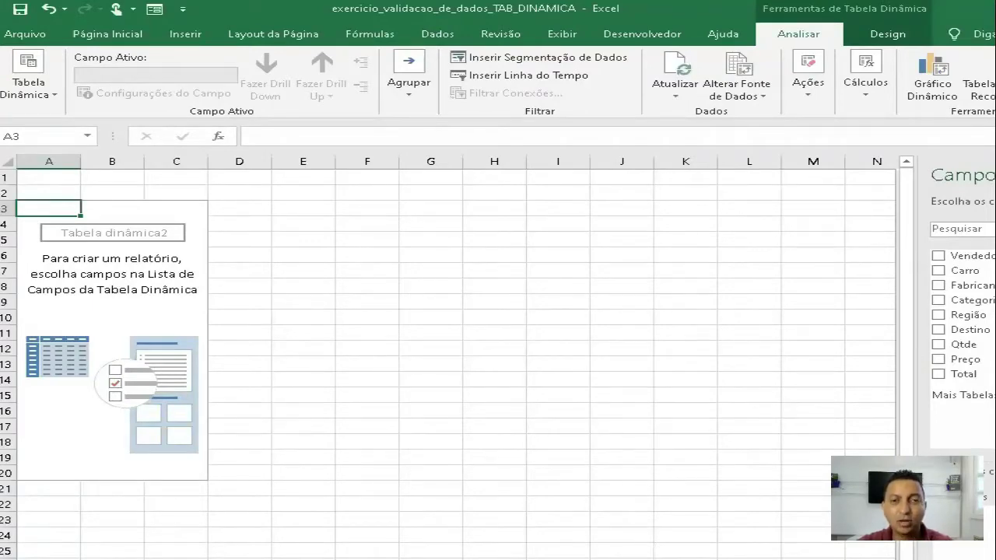
{"action": "key", "text": "ctrl+Page_Down"}
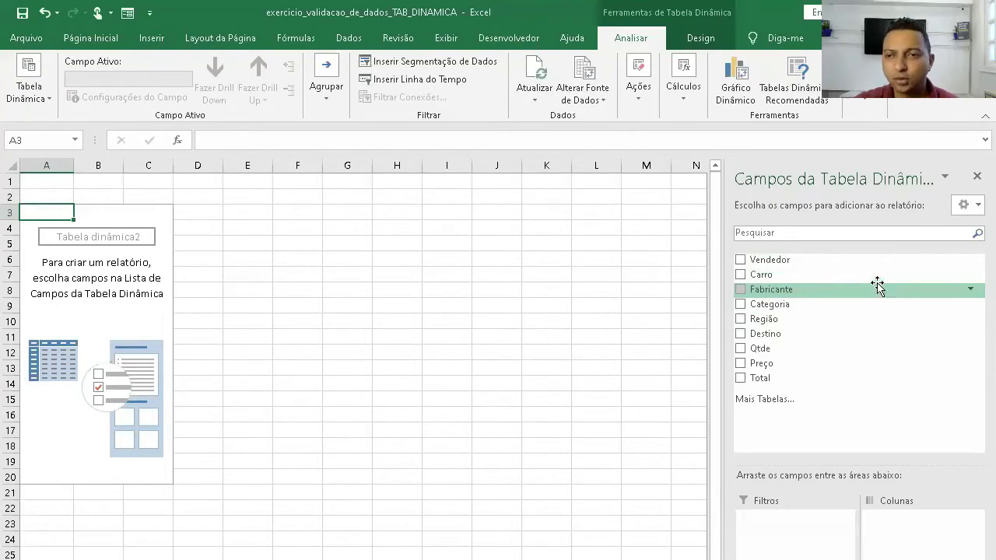
Hide the pivot table's field list and show it again after reviewing the Analisar and Design tools.
{"action": "left_click", "coordinate": [975, 178]}
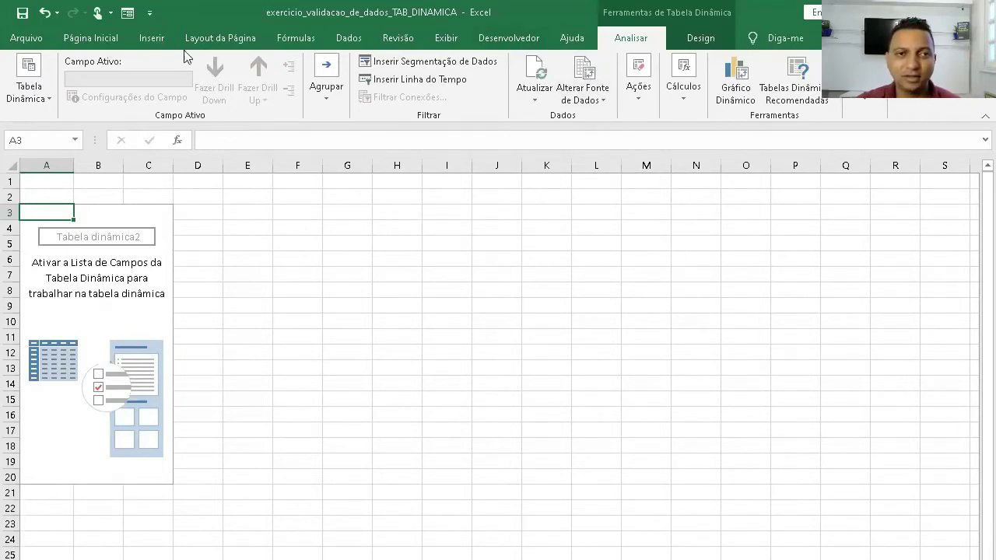
{"action": "left_click", "coordinate": [669, 40]}
{"action": "left_click", "coordinate": [644, 45]}
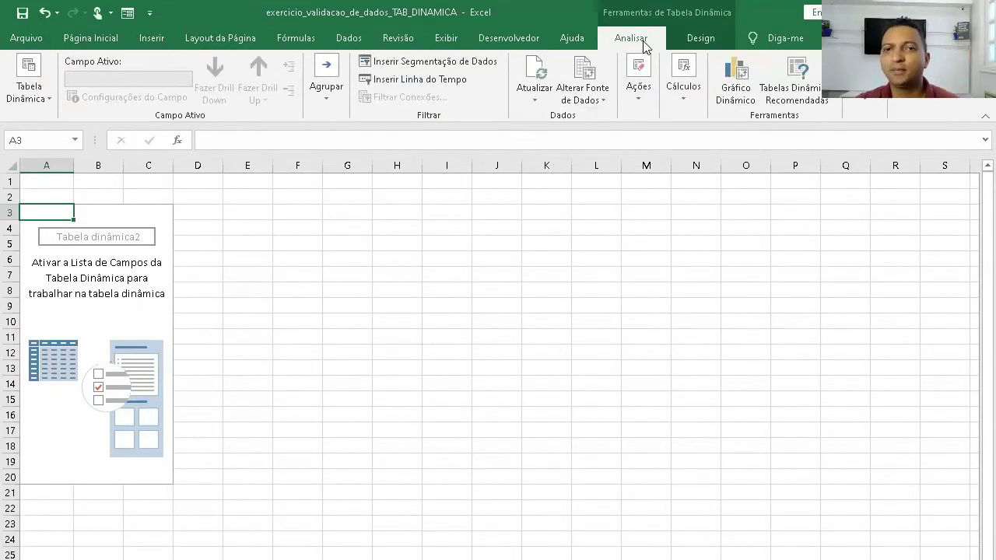
{"action": "left_click", "coordinate": [695, 44]}
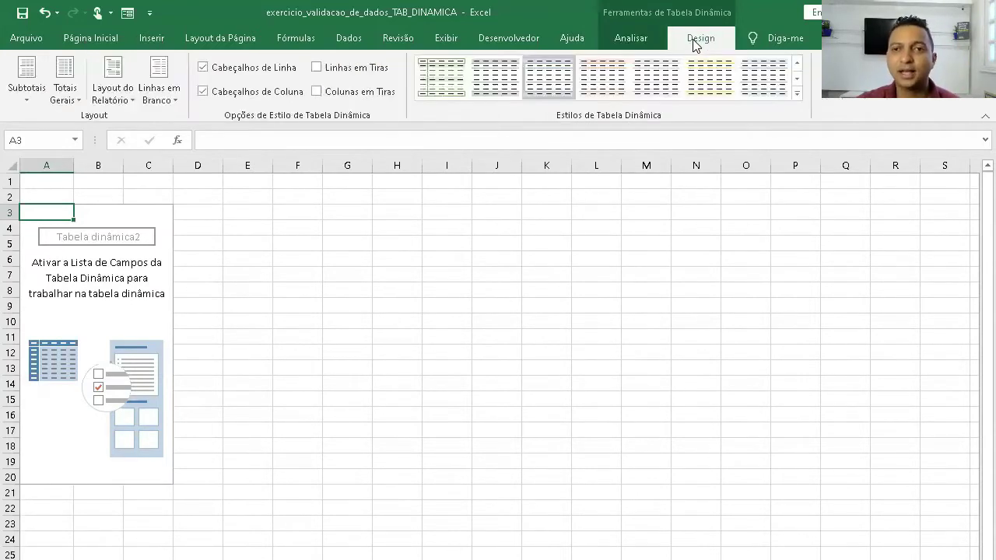
{"action": "left_click", "coordinate": [644, 45]}
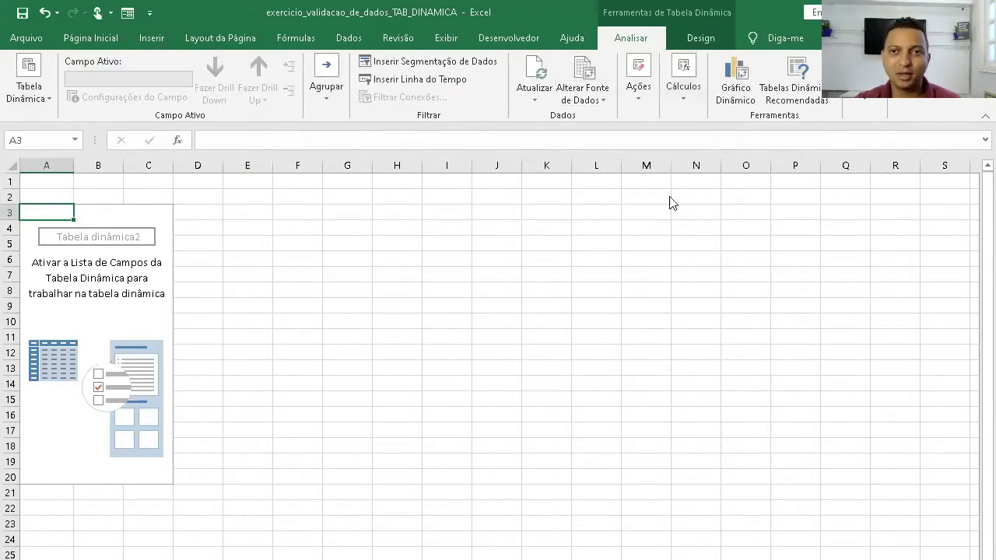
{"action": "left_click", "coordinate": [709, 38]}
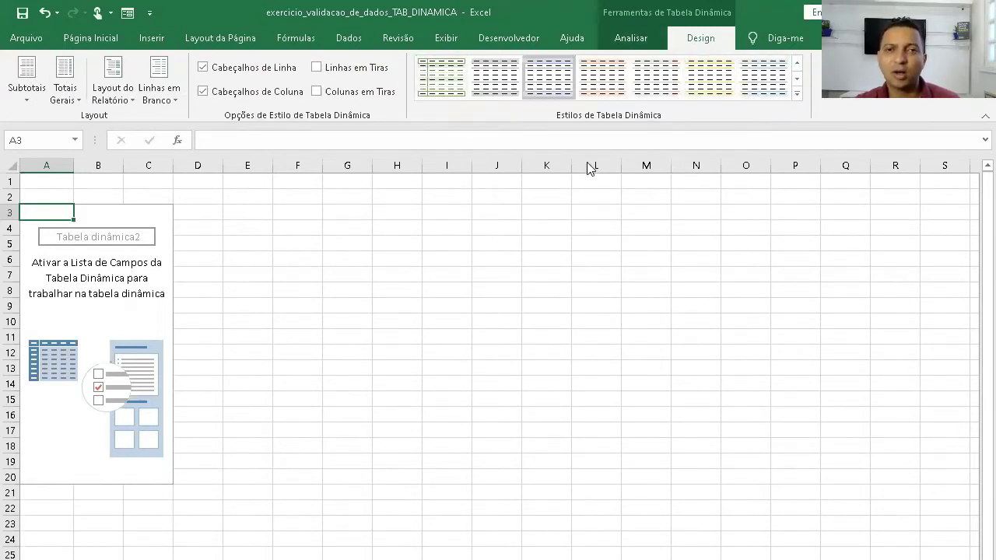
{"action": "left_click", "coordinate": [629, 39]}
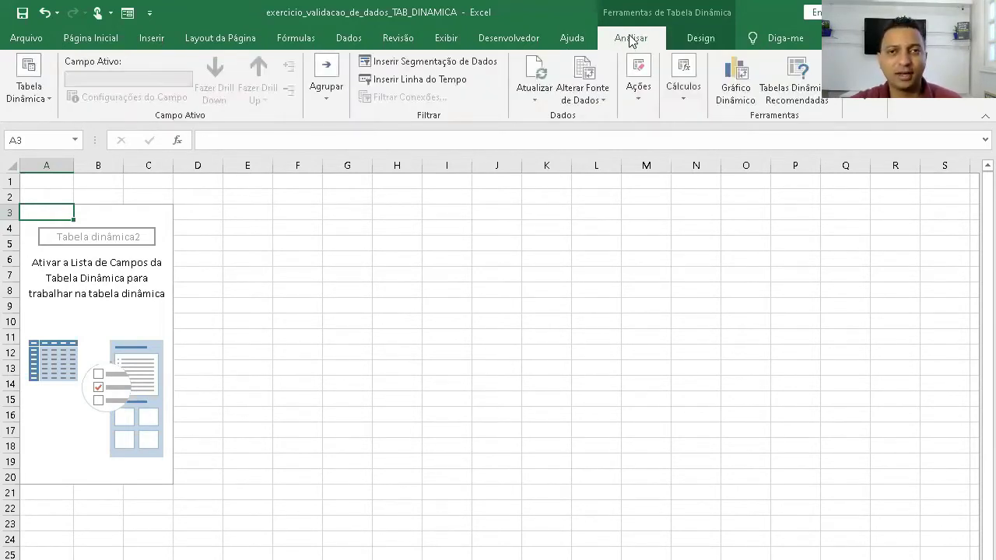
{"action": "left_click", "coordinate": [866, 103]}
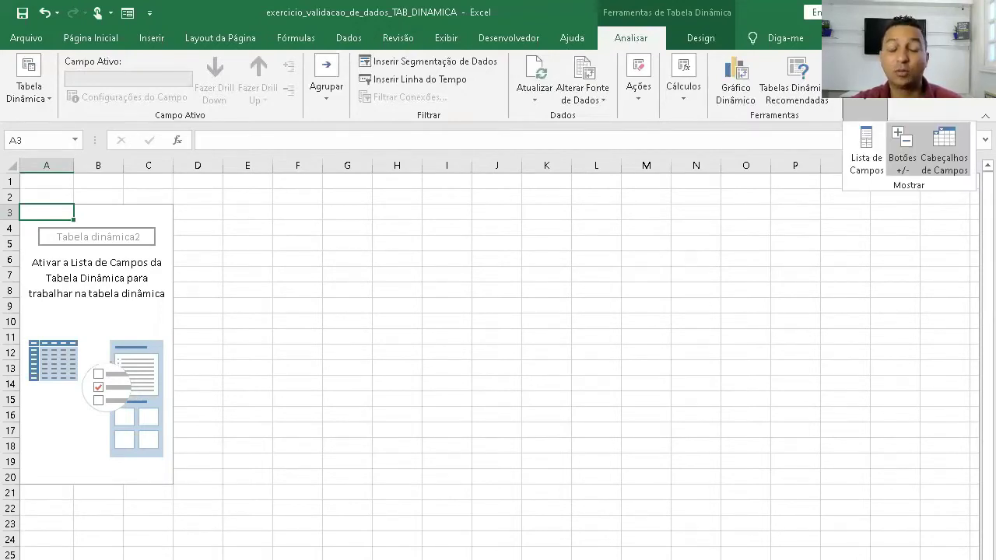
{"action": "left_click", "coordinate": [867, 169]}
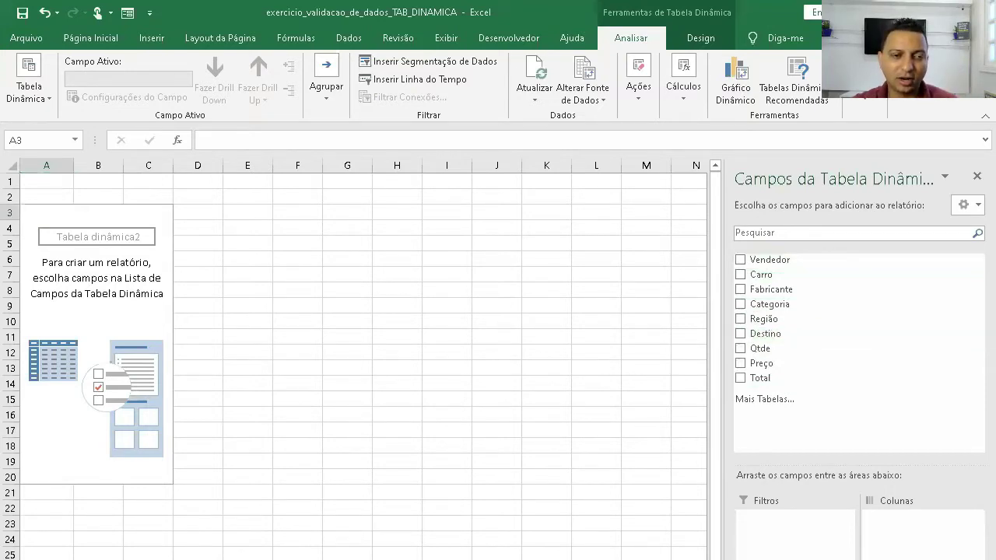
Check the Vendedor, Carro and Fabricante headers in the source data and return to the pivot table sheet.
{"action": "key", "text": "ctrl+Page_Down"}
{"action": "left_click", "coordinate": [44, 181]}
{"action": "left_click", "coordinate": [115, 185]}
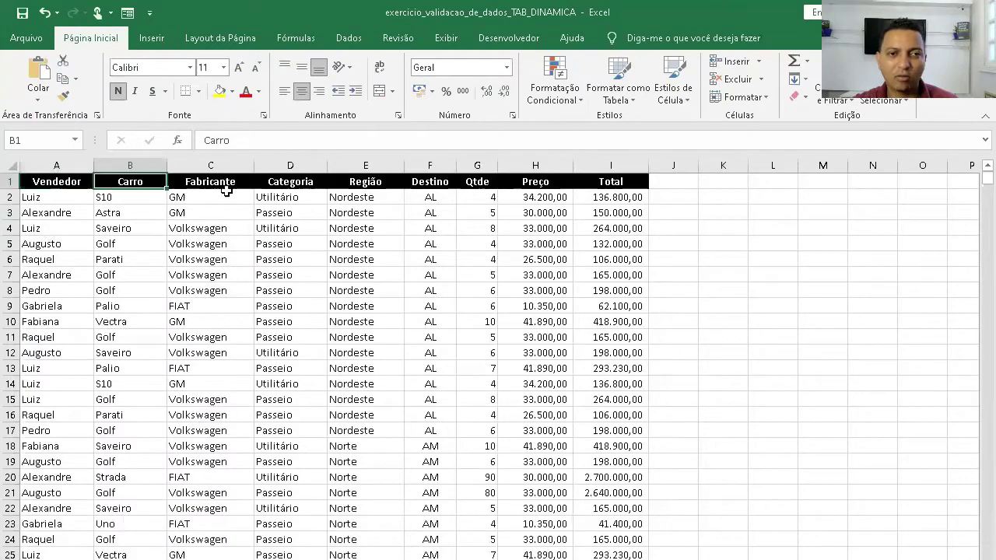
{"action": "left_click", "coordinate": [222, 189]}
{"action": "key", "text": "ctrl+Page_Up"}
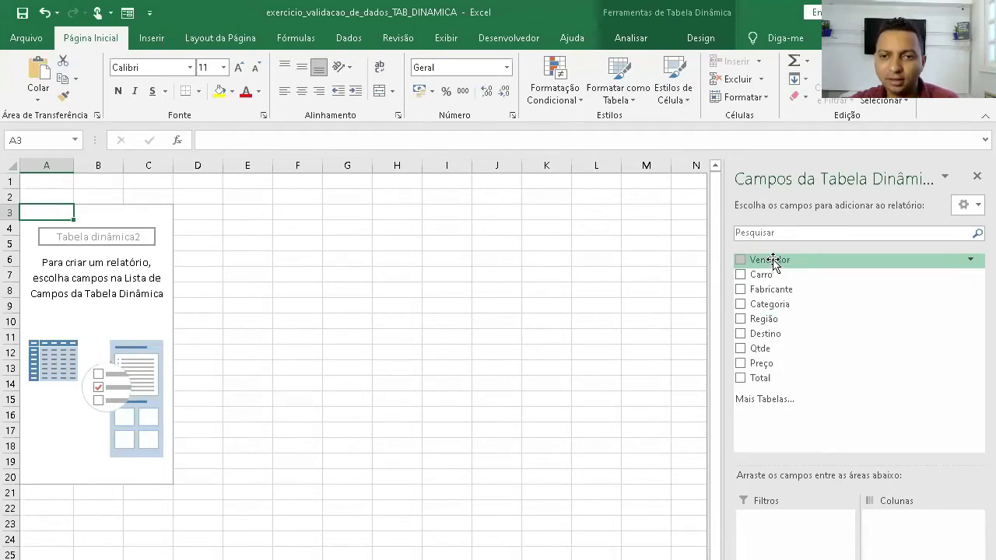
Lay out the pivot table with Vendedor as the filter, Fabricante as columns and Região as rows.
{"action": "left_click_drag", "start_coordinate": [770, 265], "coordinate": [792, 540]}
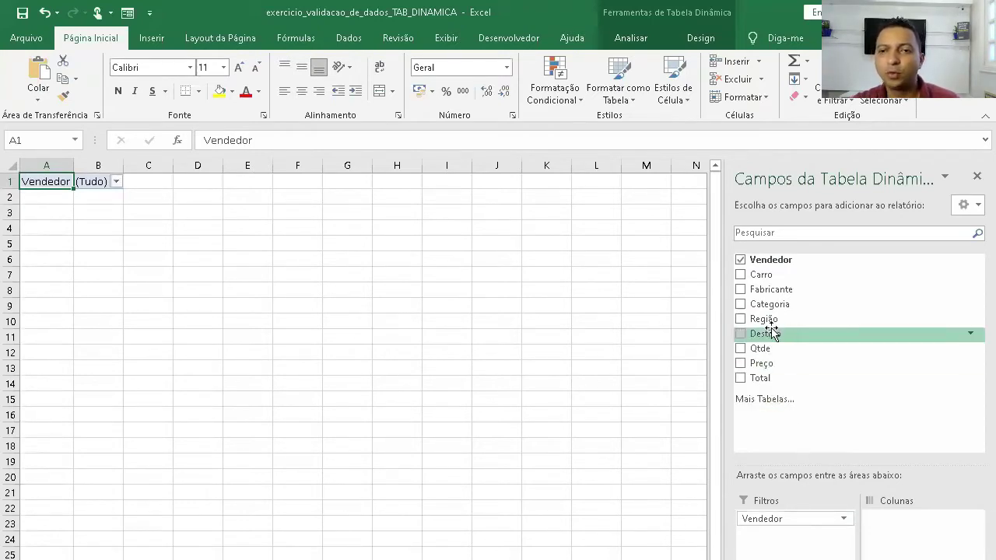
{"action": "left_click_drag", "start_coordinate": [771, 292], "coordinate": [866, 534]}
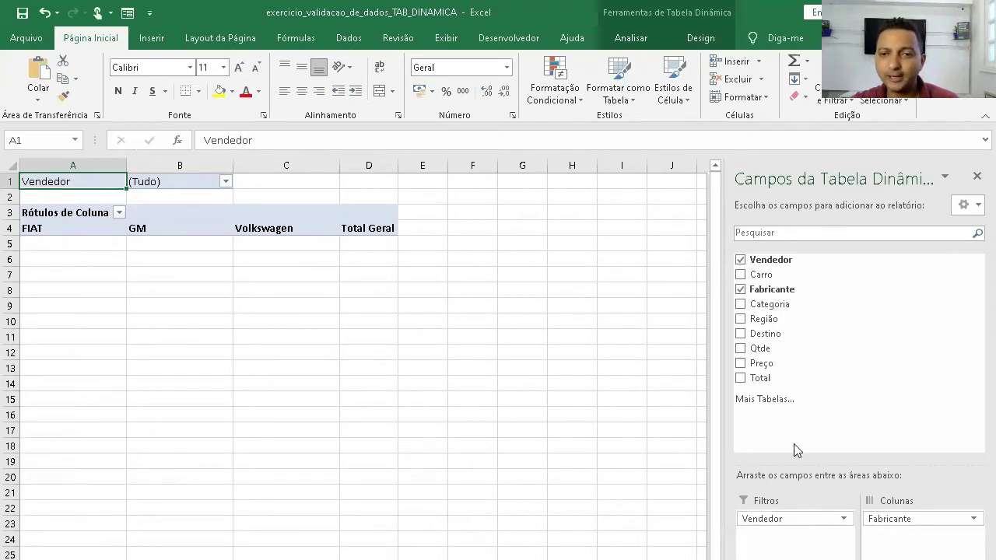
{"action": "left_click_drag", "start_coordinate": [761, 319], "coordinate": [794, 559]}
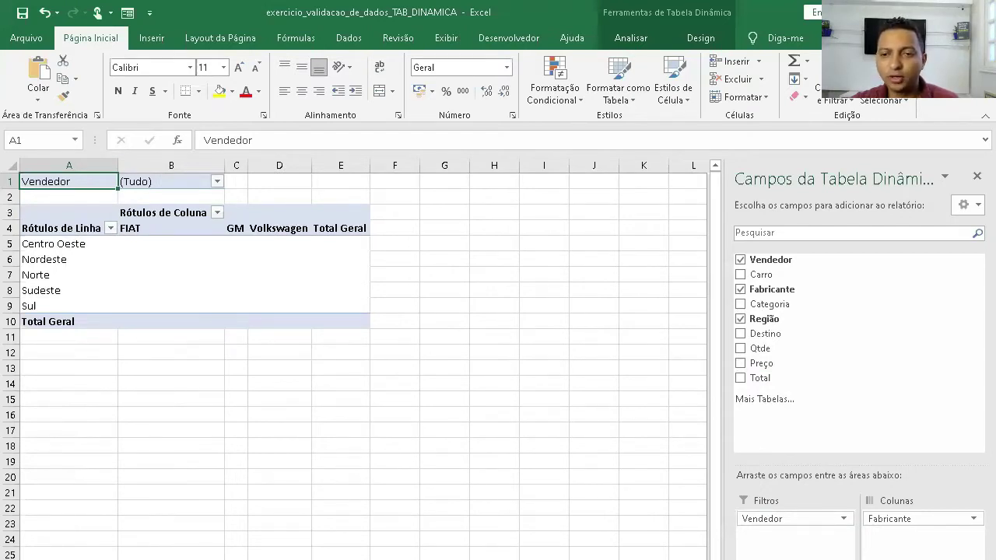
Add Total to the pivot table's values and apply the accounting number format to all value cells.
{"action": "left_click_drag", "start_coordinate": [752, 378], "coordinate": [838, 559]}
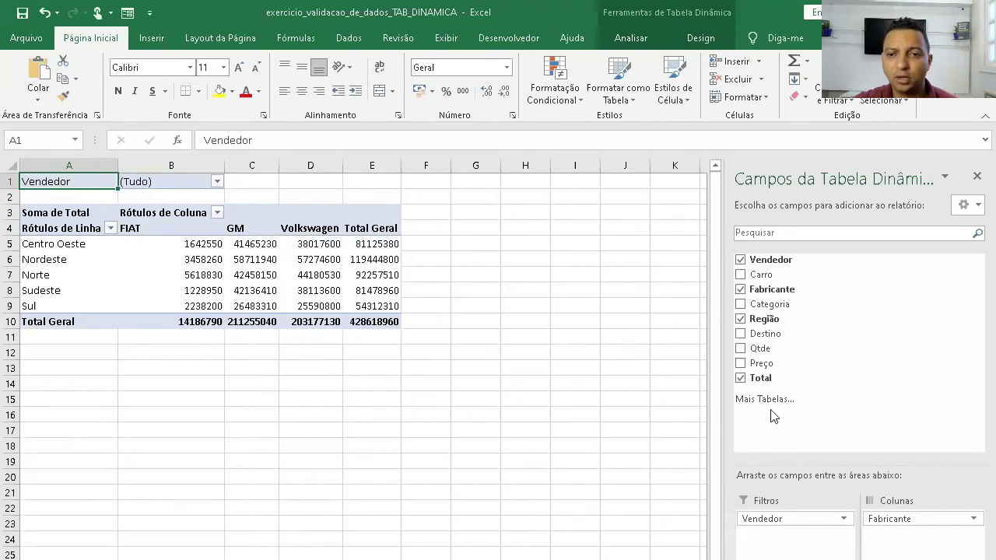
{"action": "mouse_move", "coordinate": [760, 380]}
{"action": "left_mouse_down"}
{"action": "mouse_move", "coordinate": [763, 345]}
{"action": "mouse_move", "coordinate": [770, 387]}
{"action": "left_mouse_up"}
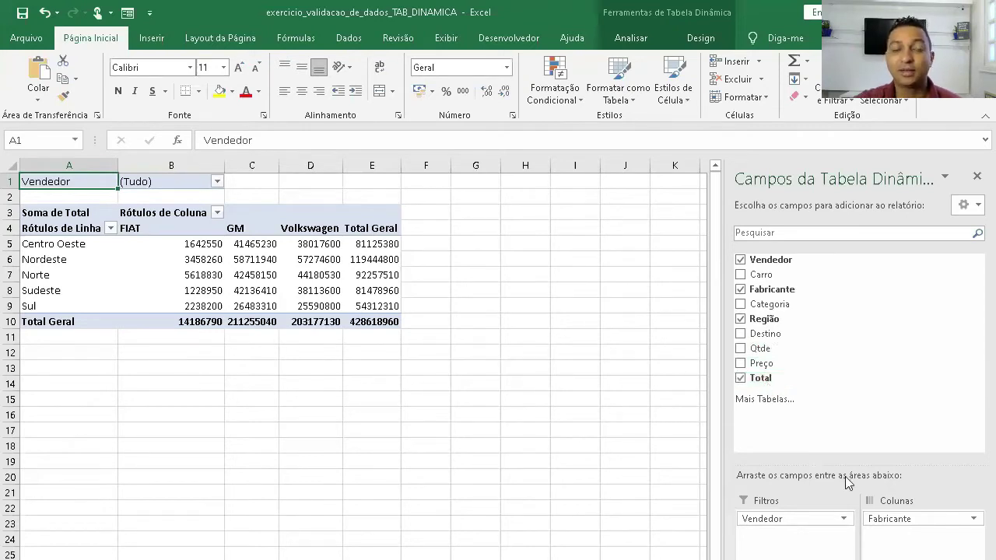
{"action": "left_click", "coordinate": [188, 241]}
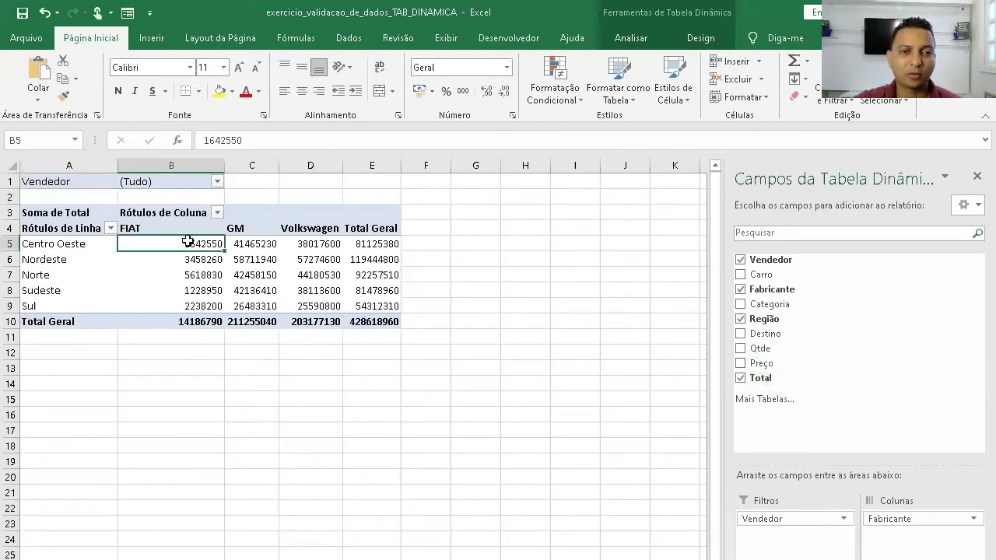
{"action": "left_click_drag", "start_coordinate": [187, 241], "coordinate": [394, 322]}
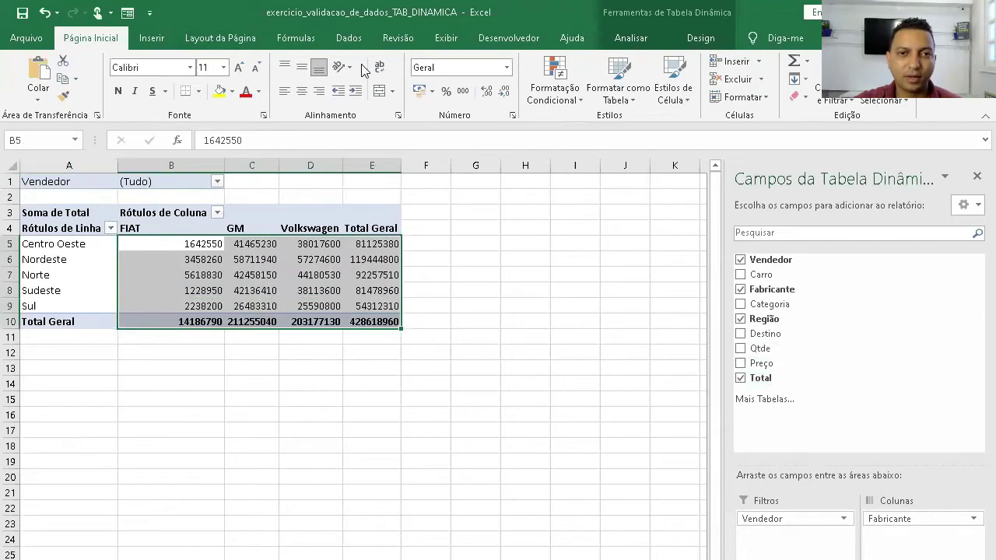
{"action": "left_click", "coordinate": [419, 90]}
{"action": "left_click", "coordinate": [372, 288]}
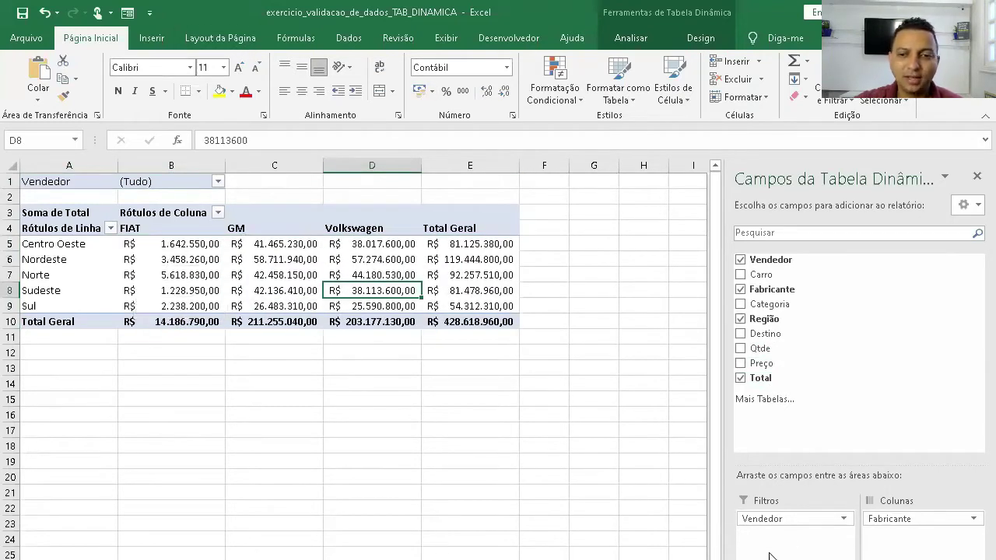
Filter the pivot table by Vendedor to the first seller listed and review that seller's totals by manufacturer and region.
{"action": "left_click", "coordinate": [125, 182]}
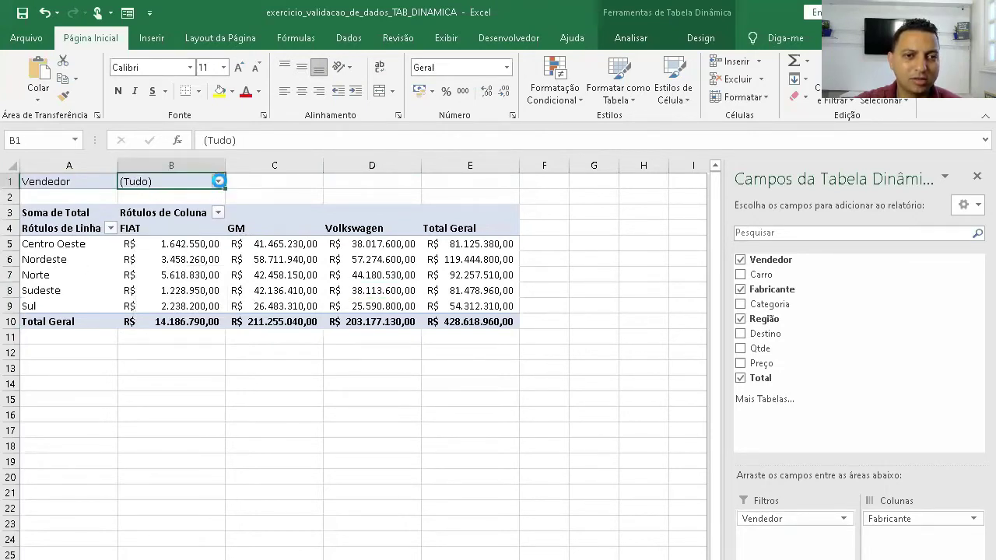
{"action": "left_click", "coordinate": [219, 180]}
{"action": "left_click", "coordinate": [74, 231]}
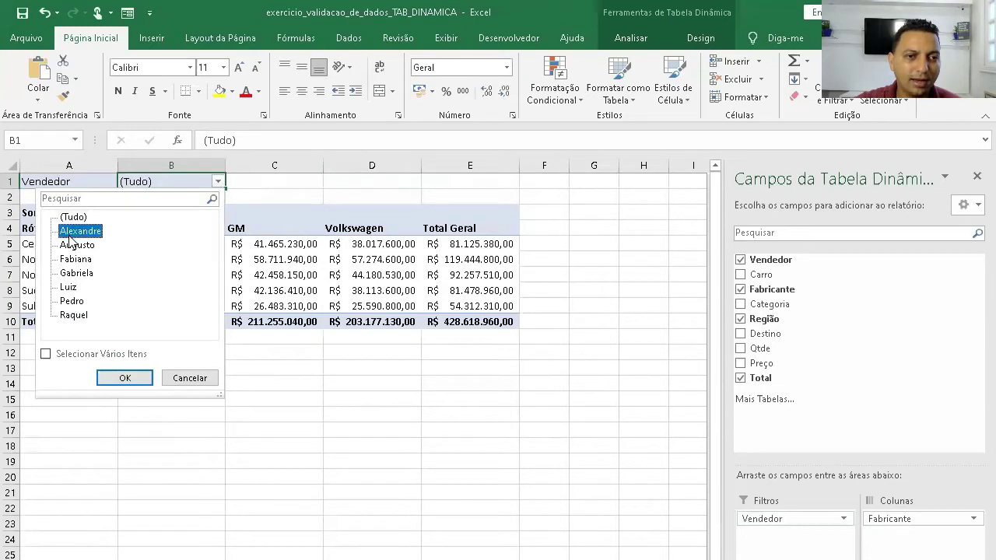
{"action": "left_click", "coordinate": [125, 377]}
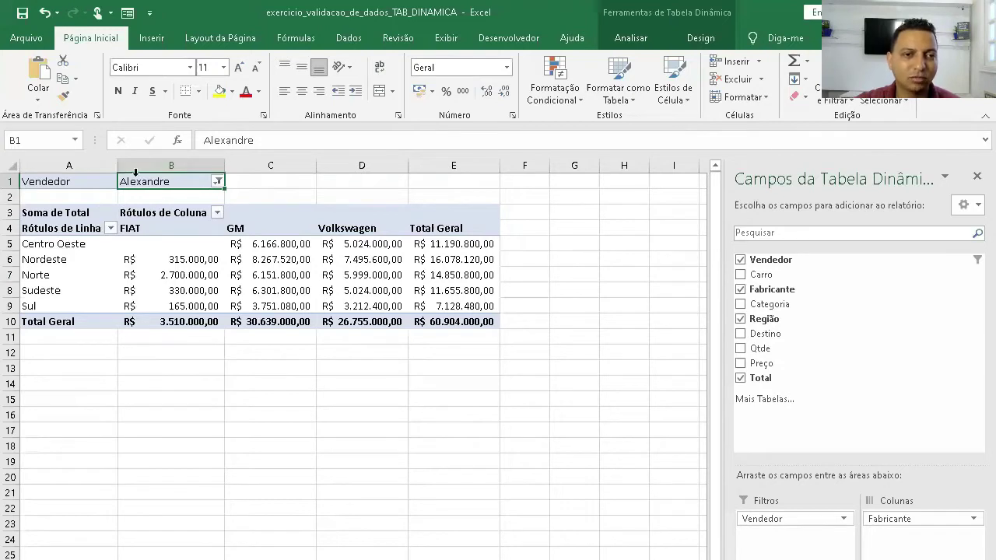
{"action": "left_click_drag", "start_coordinate": [56, 246], "coordinate": [460, 304]}
{"action": "left_click", "coordinate": [202, 276]}
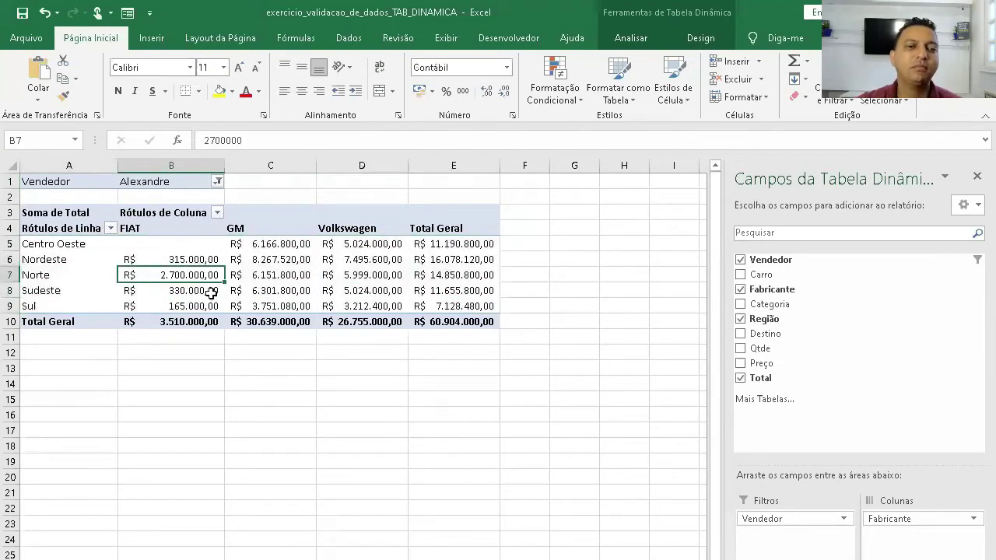
{"action": "left_click", "coordinate": [148, 229]}
{"action": "left_click", "coordinate": [155, 302], "text": "shift"}
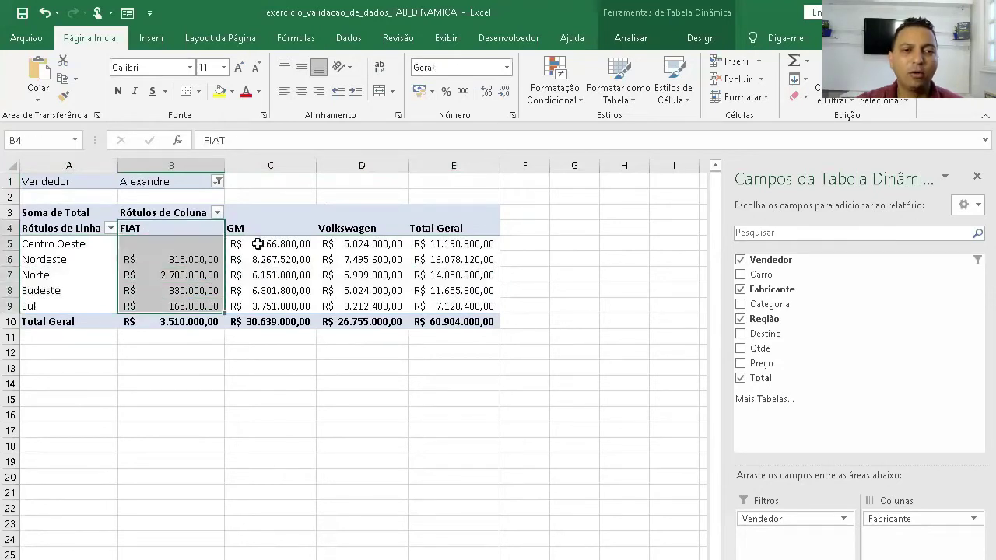
{"action": "left_click", "coordinate": [259, 244]}
{"action": "left_click", "coordinate": [447, 286]}
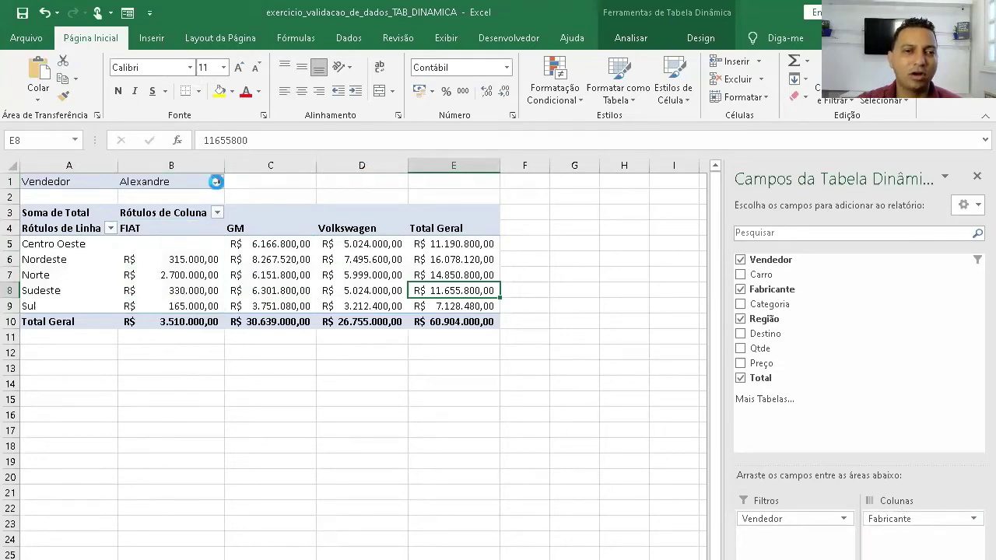
Allow multiple items in the Vendedor filter and add the third seller in the list to the selection.
{"action": "left_click", "coordinate": [218, 181]}
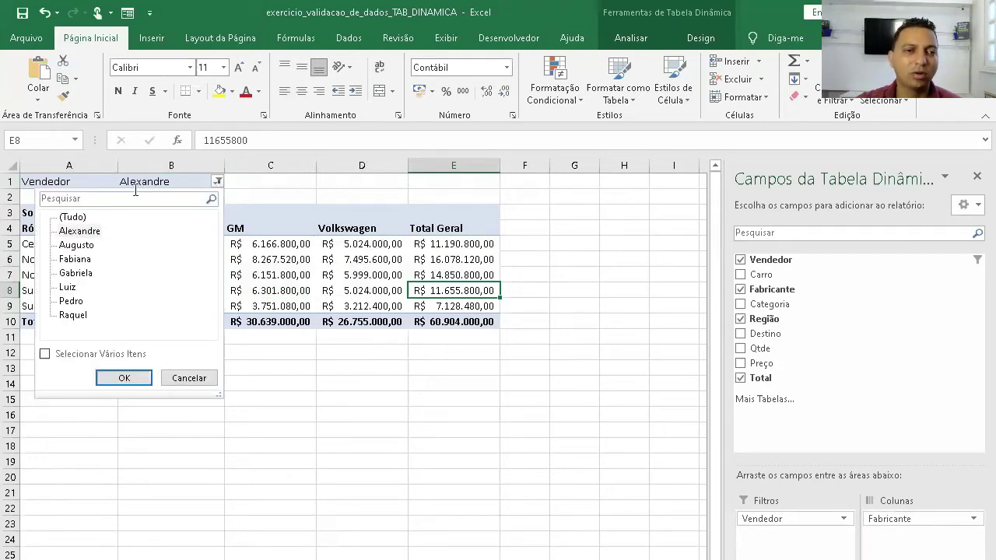
{"action": "left_click", "coordinate": [44, 354]}
{"action": "left_click", "coordinate": [74, 259]}
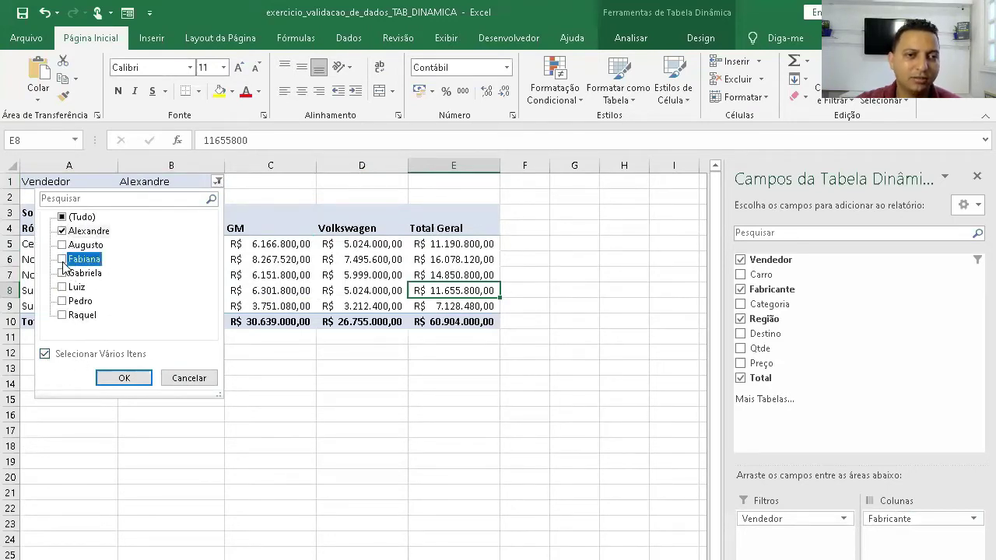
{"action": "left_click", "coordinate": [124, 379]}
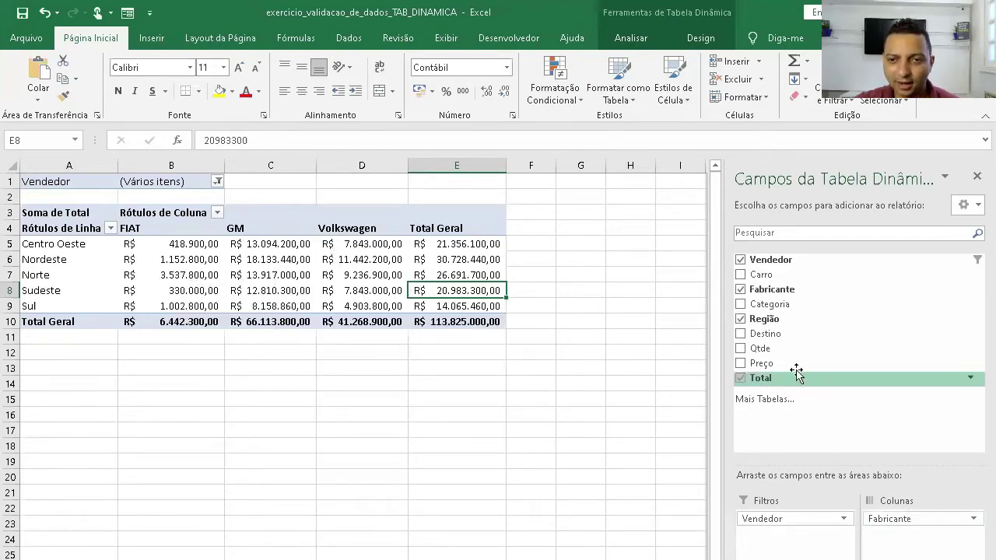
Remove the Vendedor, Fabricante, Região and Total fields from the pivot table.
{"action": "left_click", "coordinate": [740, 261]}
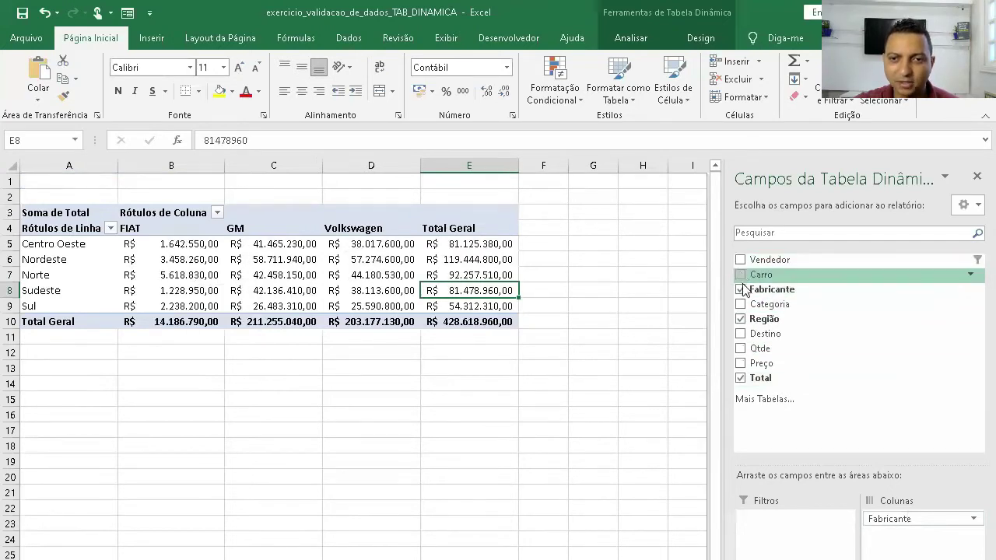
{"action": "left_click", "coordinate": [740, 289]}
{"action": "left_click", "coordinate": [741, 319]}
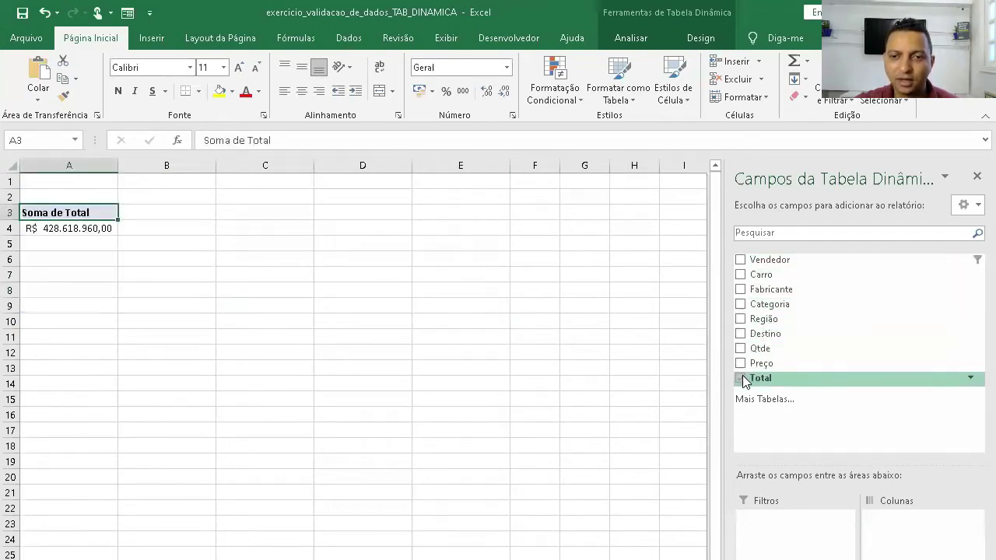
{"action": "left_click", "coordinate": [741, 378]}
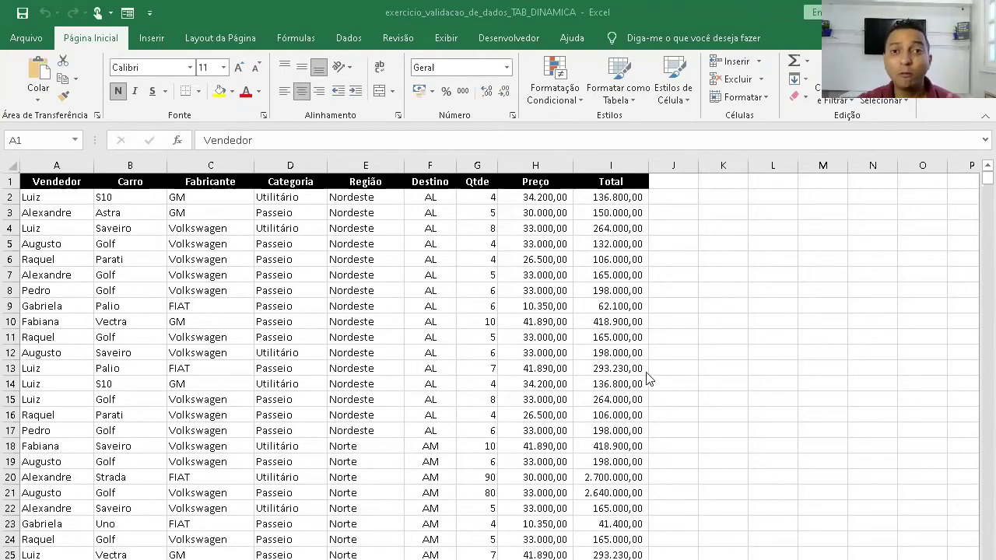
Turn on filtering for the header row A1:I1 of the source data.
{"action": "left_click", "coordinate": [74, 181]}
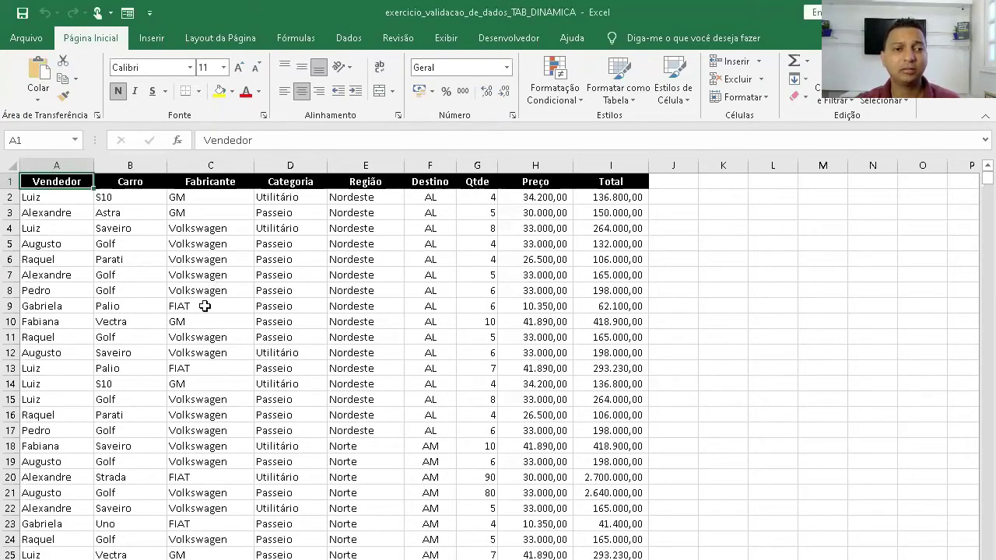
{"action": "left_click_drag", "start_coordinate": [60, 189], "coordinate": [638, 181]}
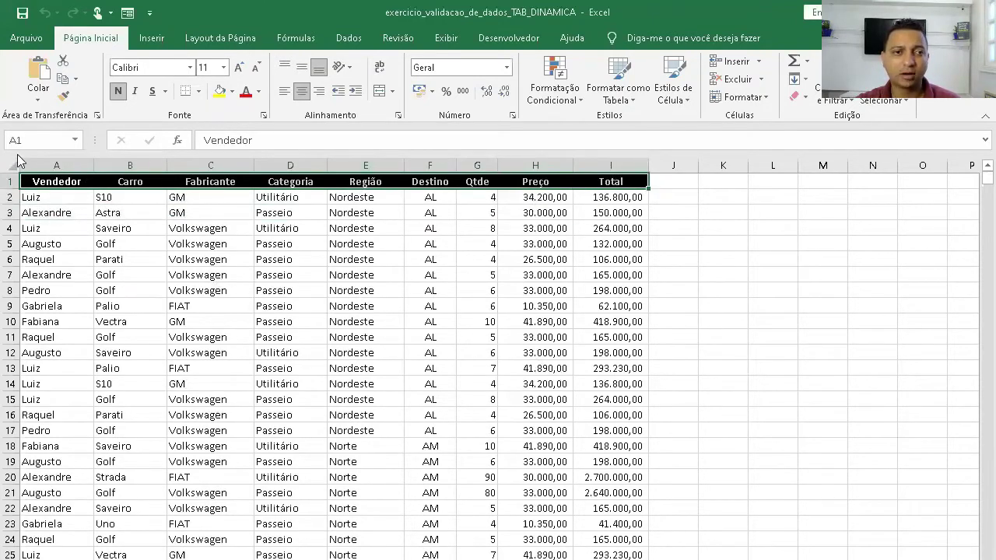
{"action": "left_click", "coordinate": [43, 181]}
{"action": "left_click", "coordinate": [348, 39]}
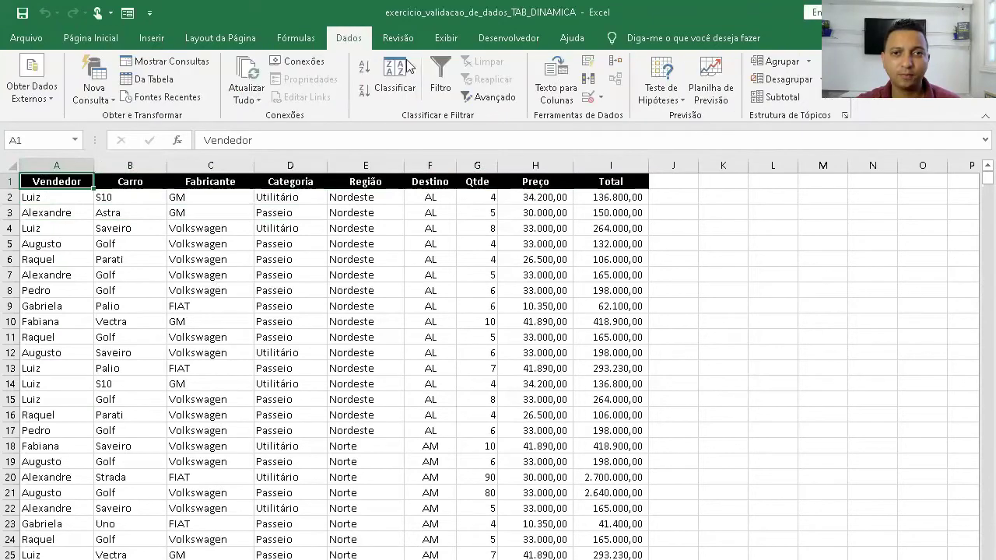
{"action": "left_click", "coordinate": [447, 74]}
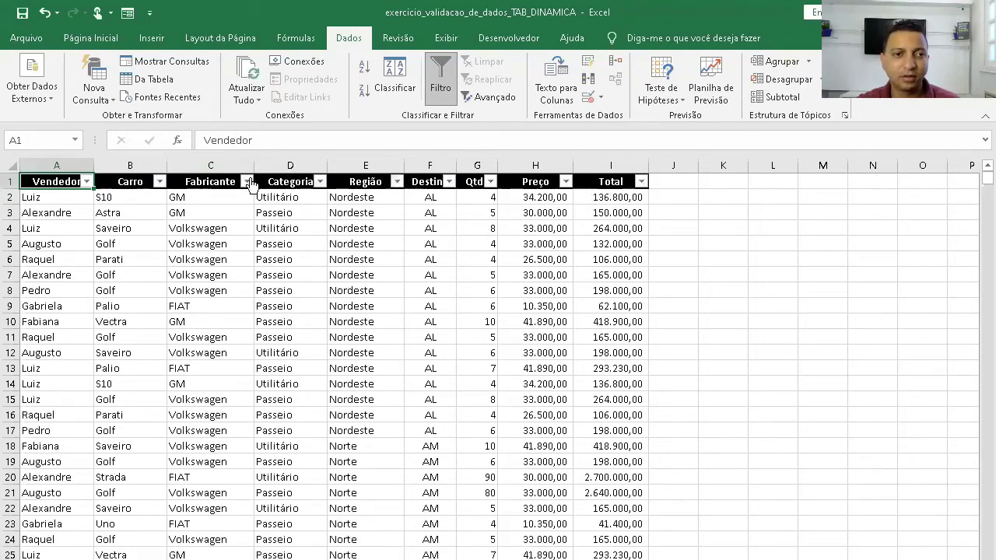
Filter the Vendedor column to show only the second seller in the list.
{"action": "left_click", "coordinate": [86, 182]}
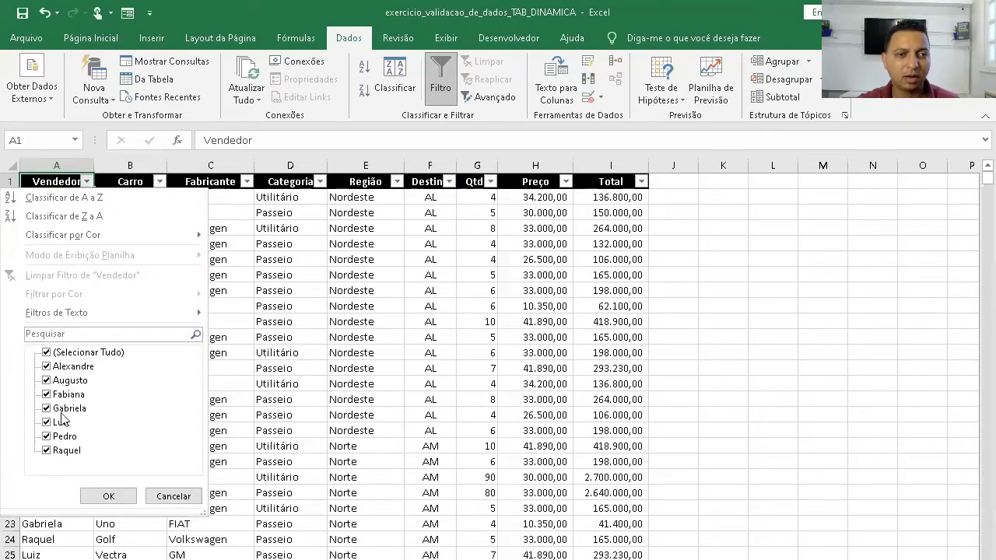
{"action": "left_click", "coordinate": [47, 354]}
{"action": "left_click", "coordinate": [48, 380]}
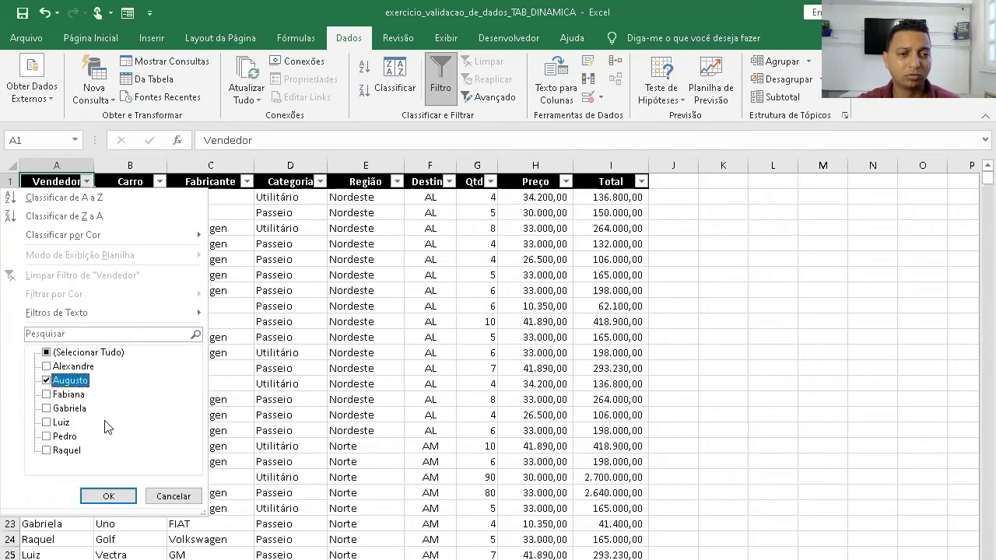
{"action": "left_click", "coordinate": [111, 501]}
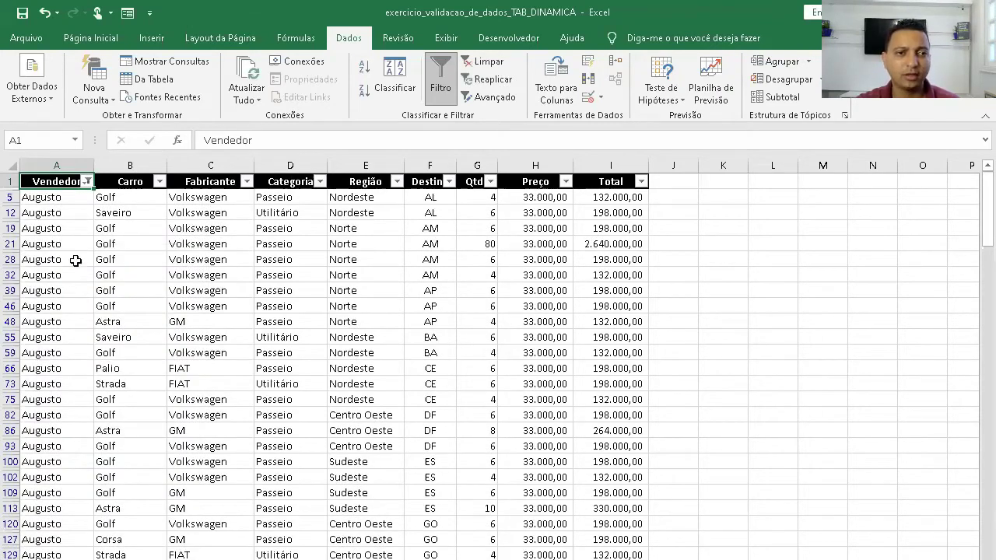
Reselect all sellers in the Vendedor column filter.
{"action": "key", "text": "alt+Down"}
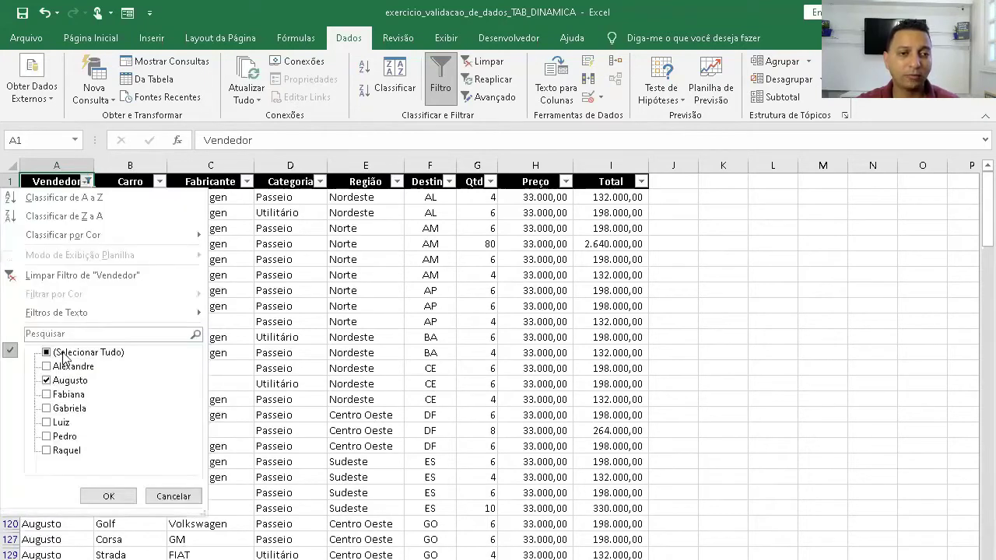
{"action": "left_click", "coordinate": [68, 354]}
{"action": "left_click", "coordinate": [108, 498]}
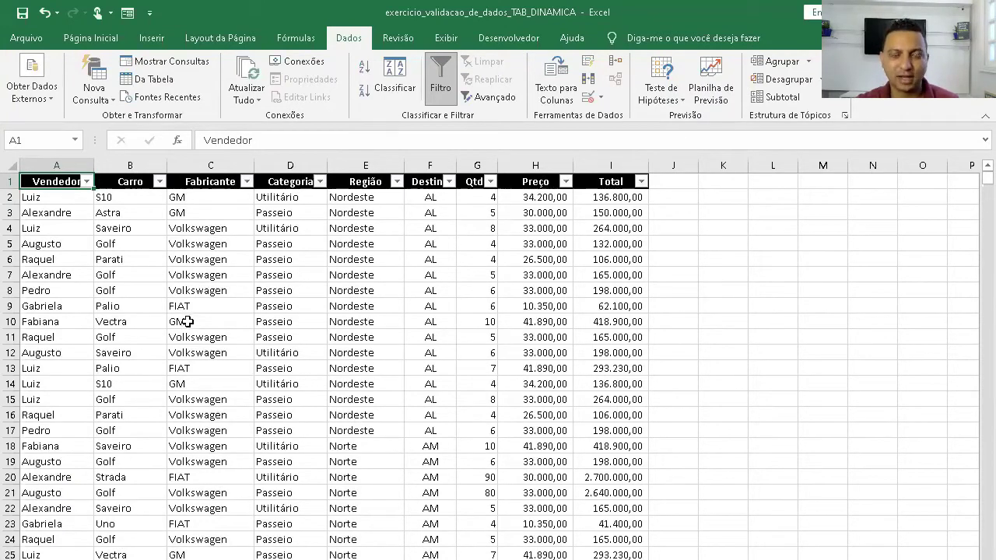
{"action": "left_click", "coordinate": [87, 182]}
{"action": "left_click", "coordinate": [223, 329]}
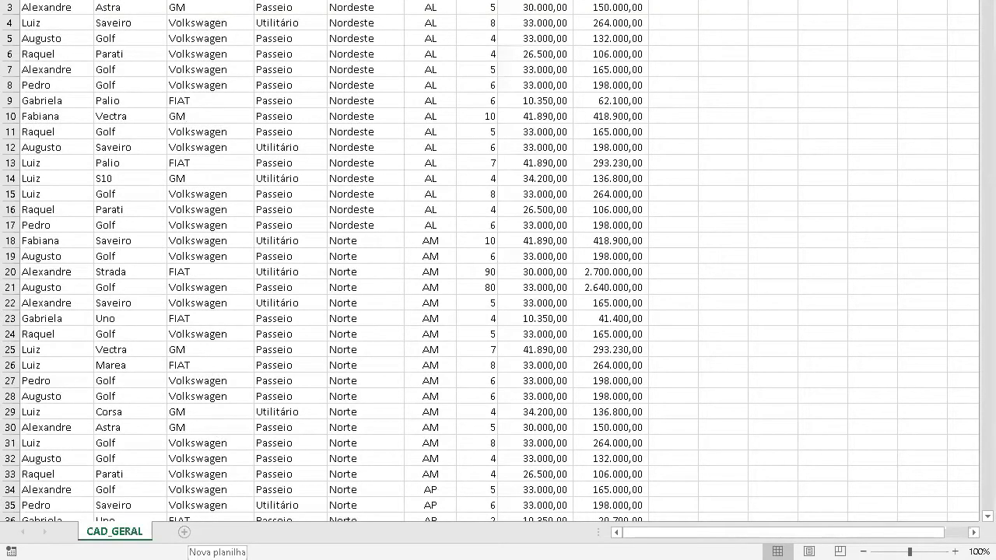
Add a new worksheet and copy the header row A1:I1 from the CAD_GERAL sheet.
{"action": "left_click", "coordinate": [185, 531]}
{"action": "scroll", "coordinate": [320, 327], "scroll_direction": "up", "scroll_amount": 6}
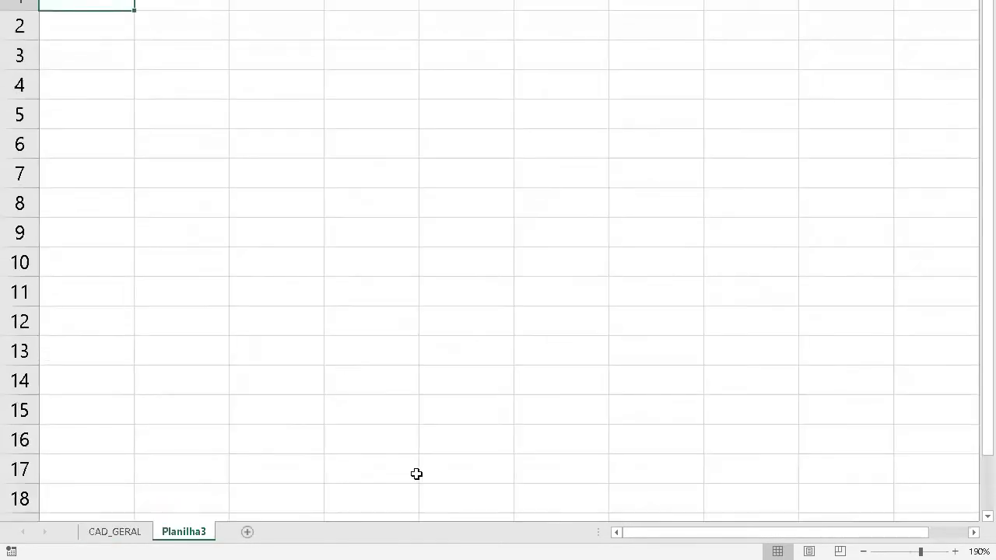
{"action": "key", "text": "ctrl+c"}
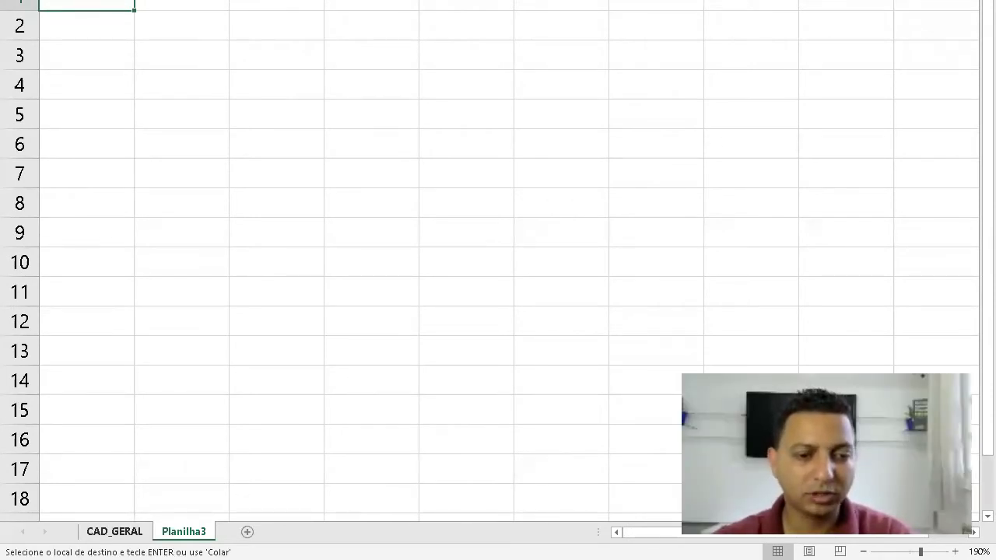
{"action": "left_click", "coordinate": [114, 531]}
{"action": "left_click_drag", "start_coordinate": [44, 57], "coordinate": [598, 56]}
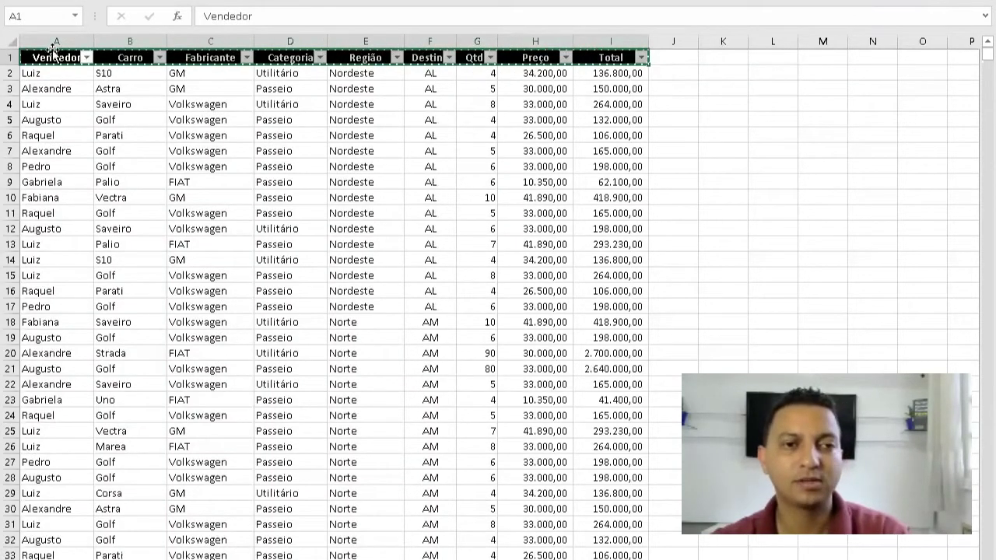
{"action": "left_click_drag", "start_coordinate": [49, 56], "coordinate": [621, 57]}
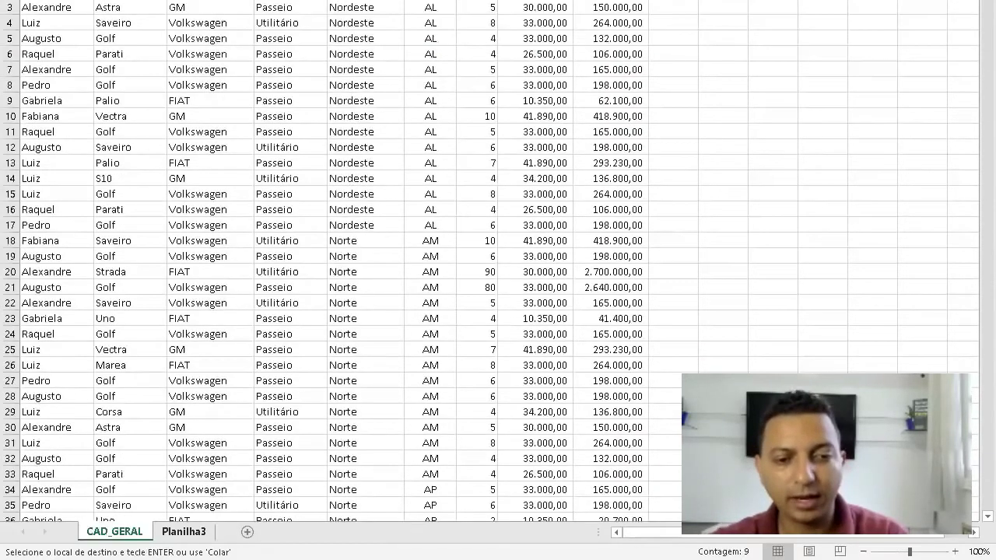
Paste the copied headers into cell A1 of Planilha3 and autofit all column widths.
{"action": "left_click", "coordinate": [184, 531]}
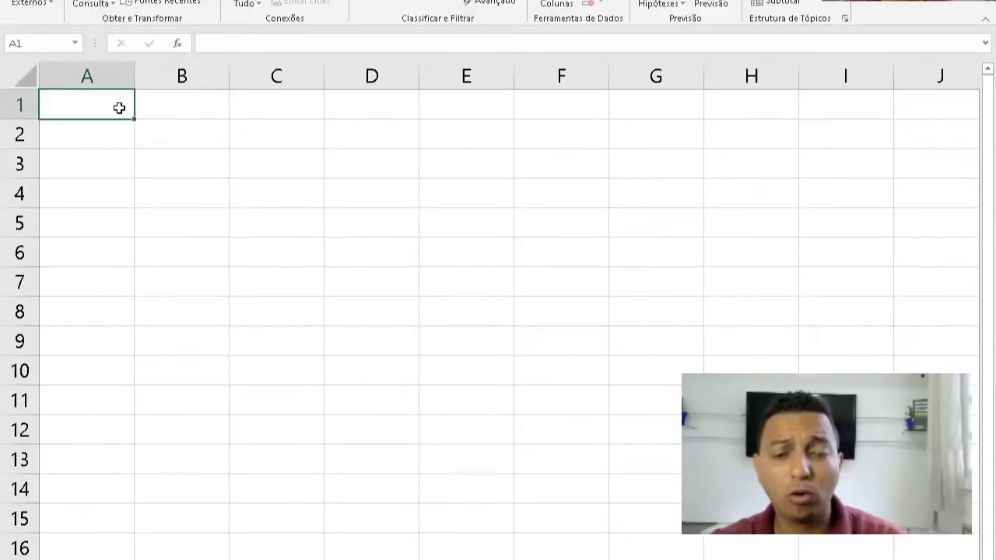
{"action": "key", "text": "ctrl+v"}
{"action": "left_click", "coordinate": [304, 223]}
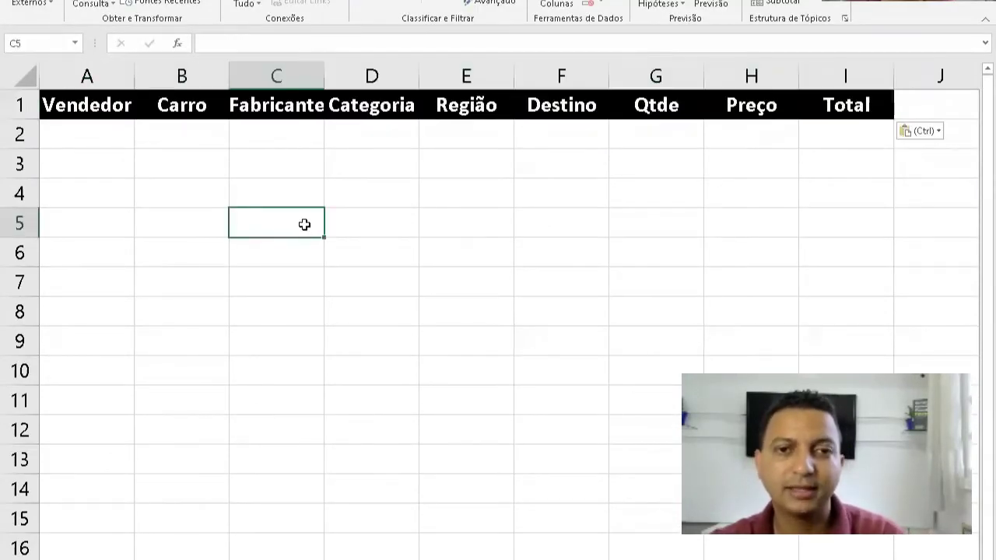
{"action": "left_click", "coordinate": [30, 77]}
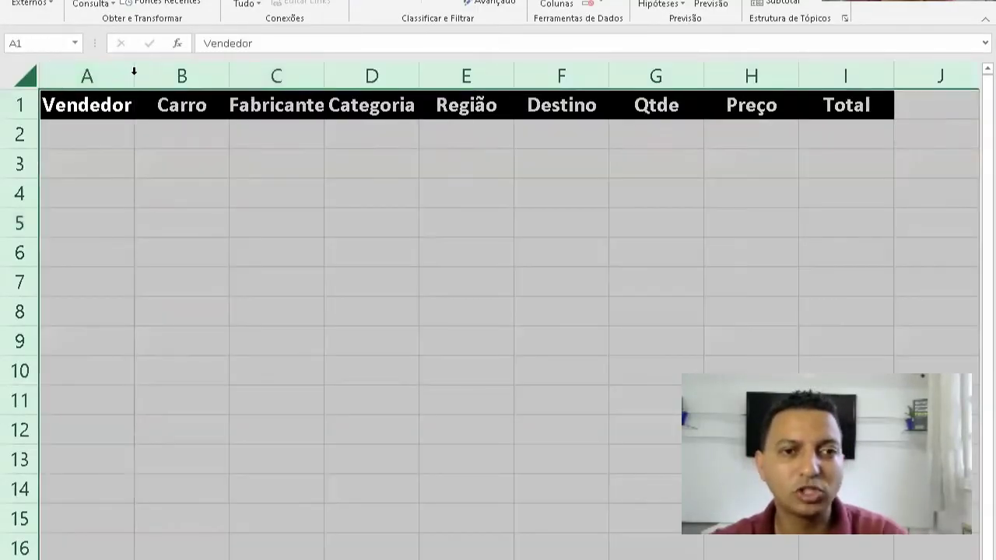
{"action": "double_click", "coordinate": [134, 75]}
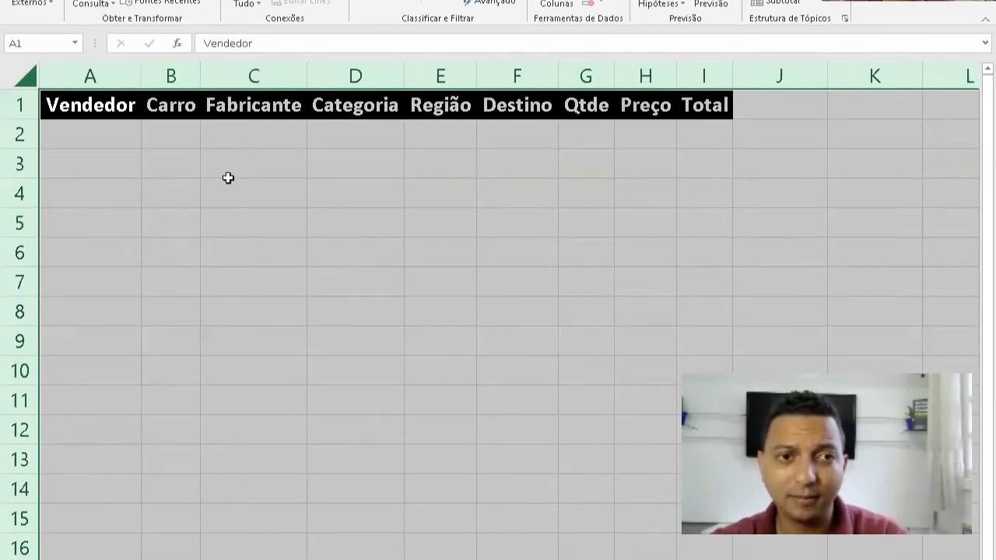
Check the seller options in the Vendedor column filter of the CAD_GERAL sheet, keeping all sellers selected.
{"action": "left_click", "coordinate": [114, 140]}
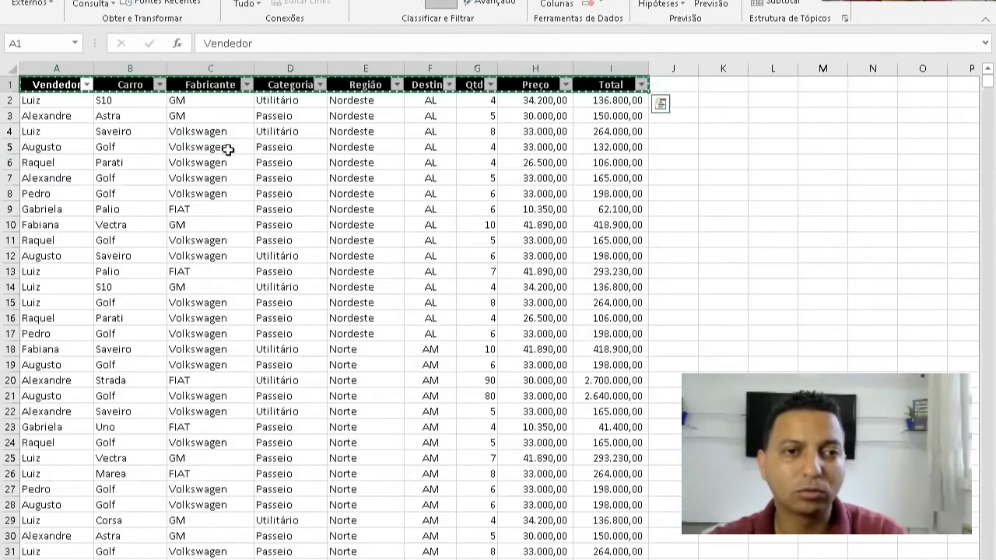
{"action": "left_click", "coordinate": [224, 148]}
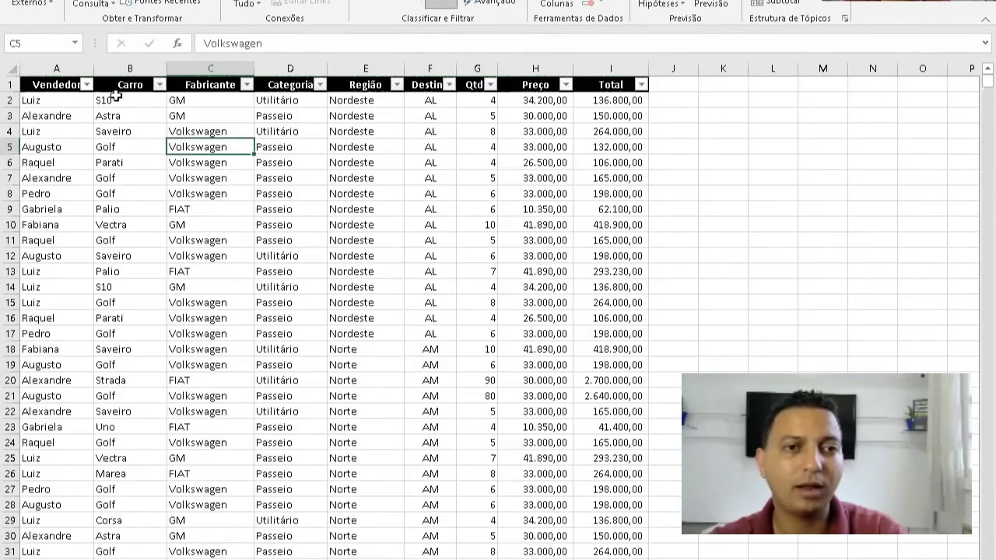
{"action": "left_click", "coordinate": [90, 84]}
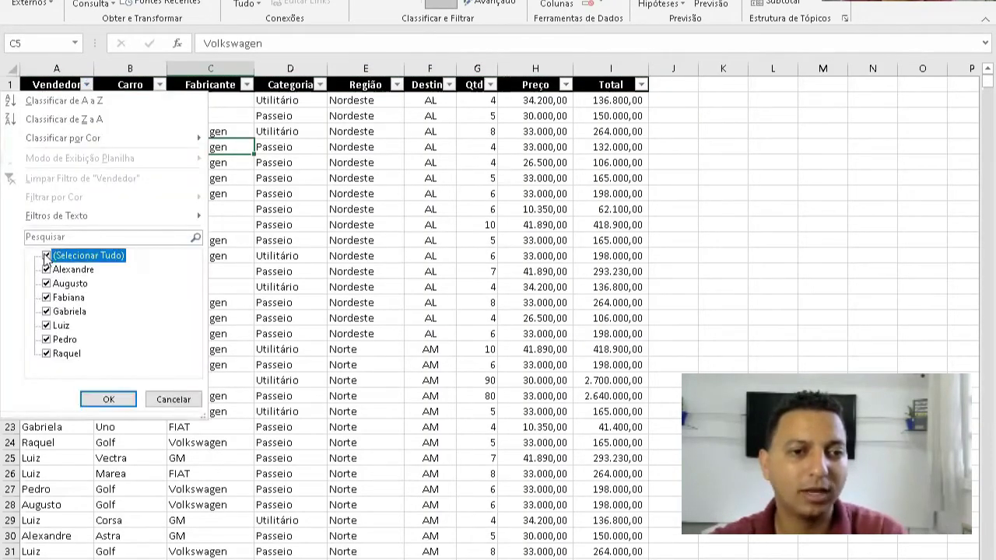
{"action": "left_click", "coordinate": [54, 259]}
{"action": "left_click", "coordinate": [54, 259]}
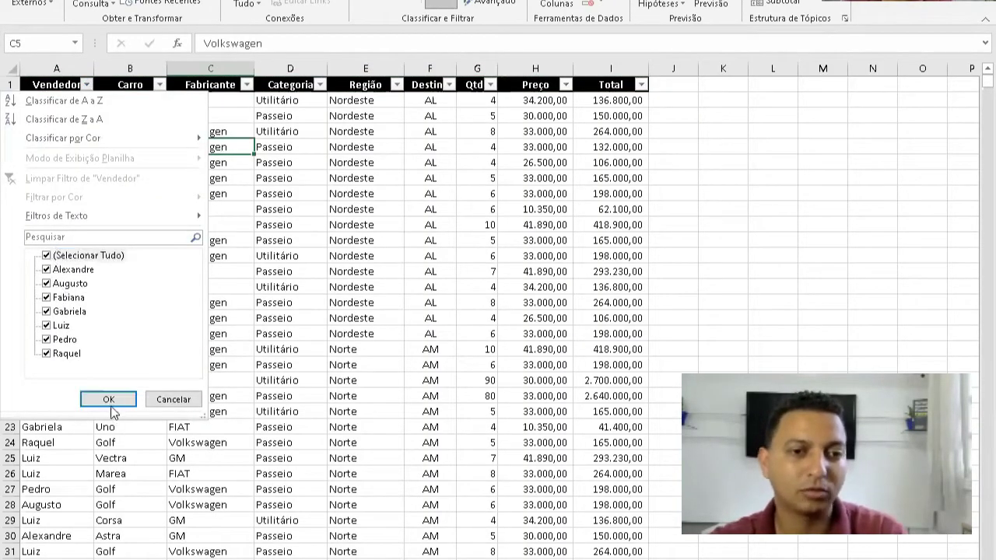
{"action": "left_click", "coordinate": [109, 399]}
Filter the Carro column to show only Astra and check the manufacturer options in the Fabricante filter.
{"action": "left_click", "coordinate": [159, 84]}
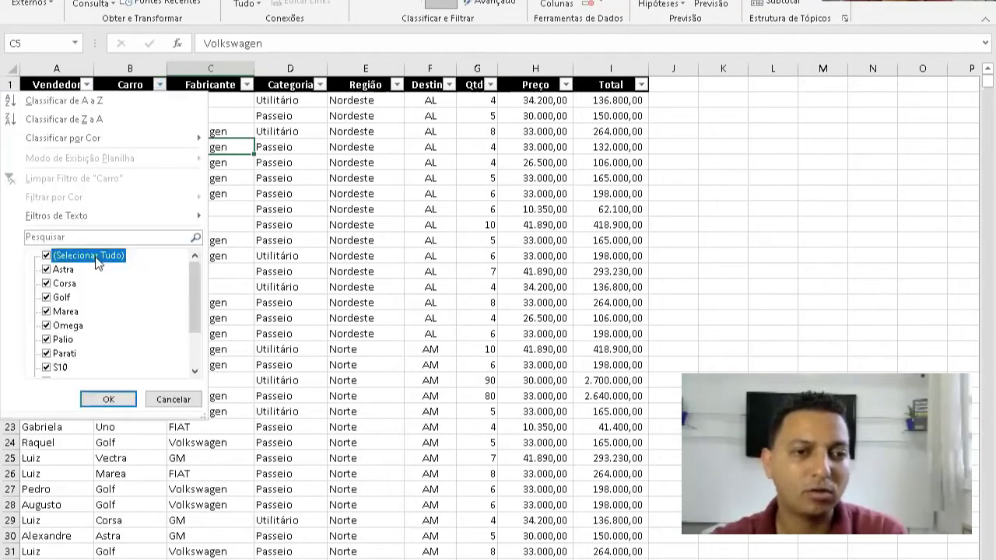
{"action": "left_click", "coordinate": [63, 255]}
{"action": "left_click", "coordinate": [56, 269]}
{"action": "left_click", "coordinate": [109, 399]}
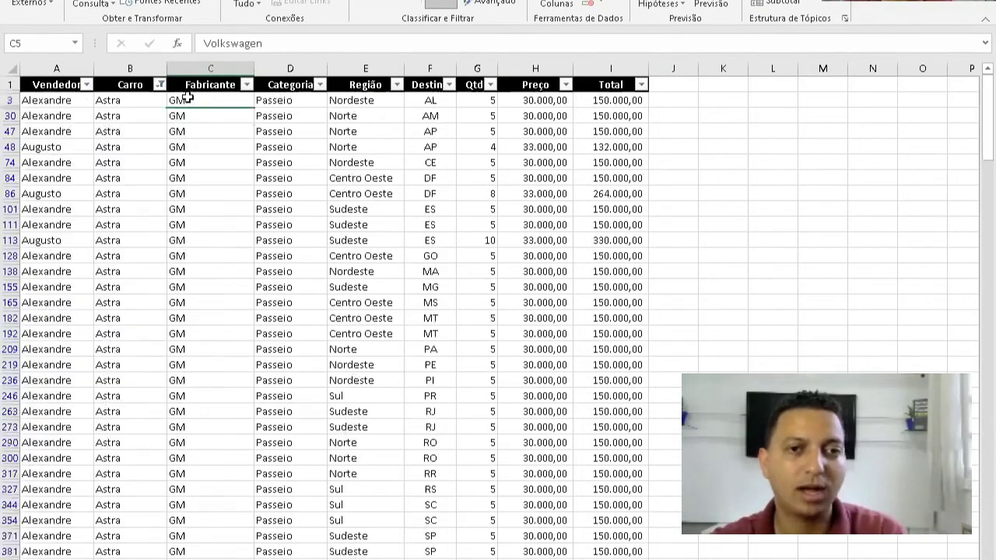
{"action": "left_click", "coordinate": [246, 85]}
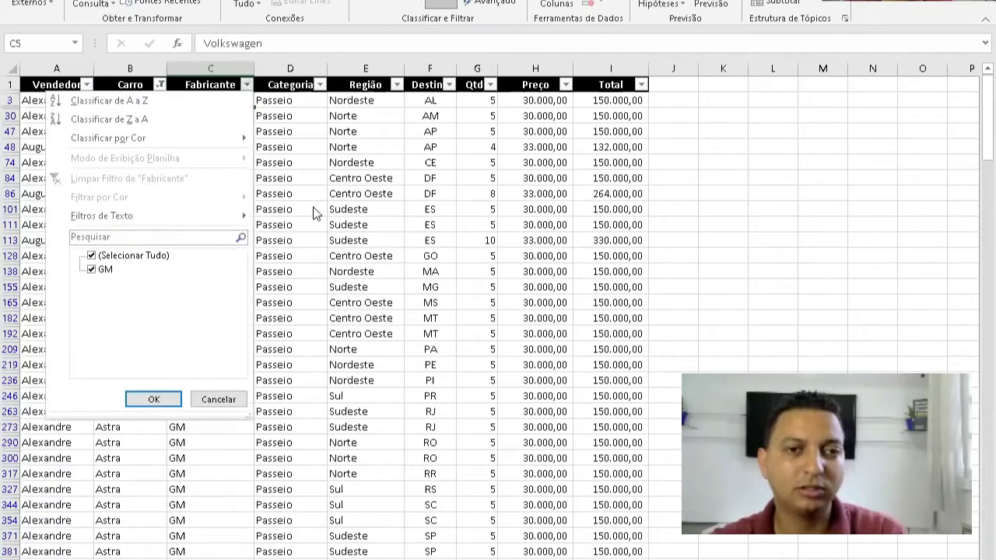
{"action": "left_click", "coordinate": [153, 398]}
Reselect all cars in the Carro column filter and turn off filtering for the data headers.
{"action": "left_click", "coordinate": [157, 84]}
{"action": "left_click", "coordinate": [47, 318]}
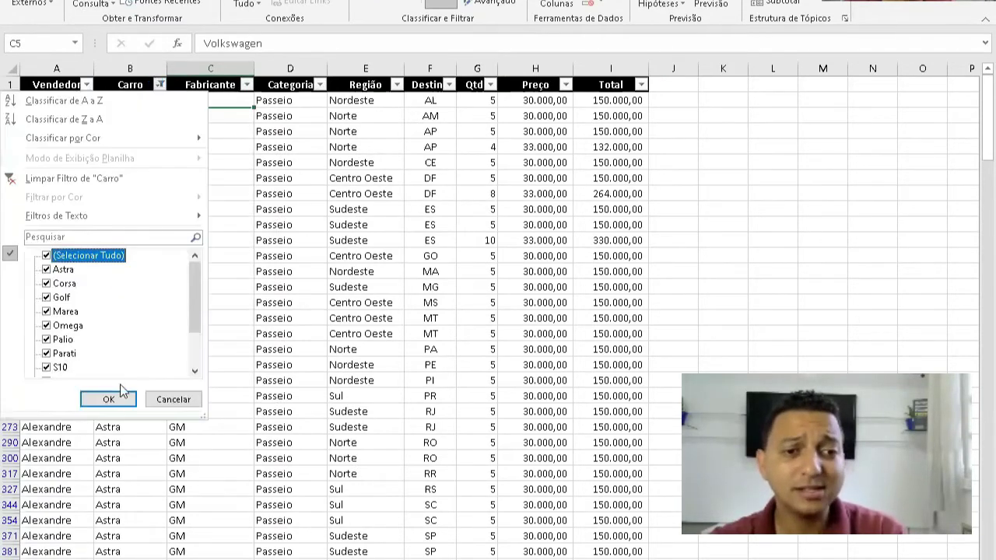
{"action": "left_click", "coordinate": [117, 401]}
{"action": "key", "text": "ctrl+shift+l"}
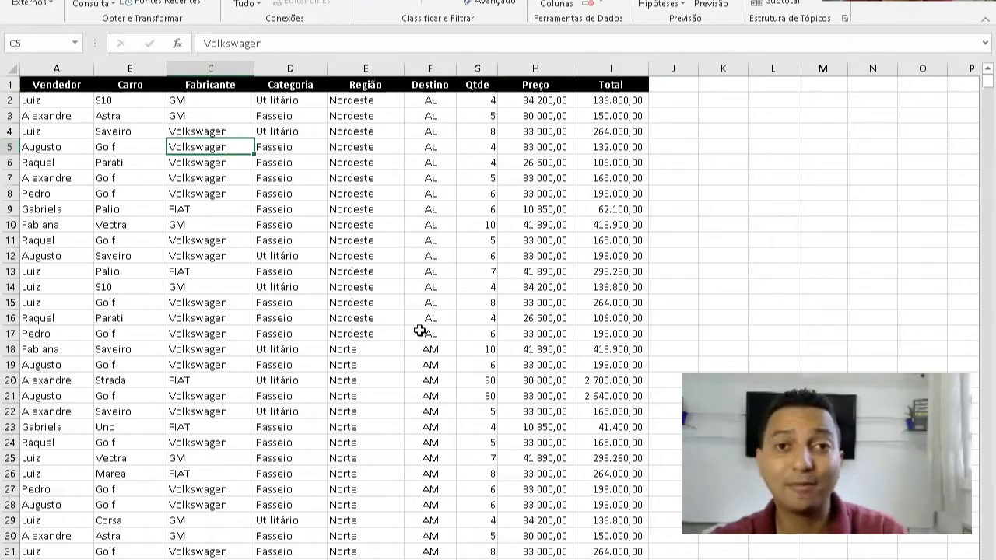
Apply all borders to the header row and the empty row below it, A1:I2, on Planilha3.
{"action": "left_click", "coordinate": [237, 558]}
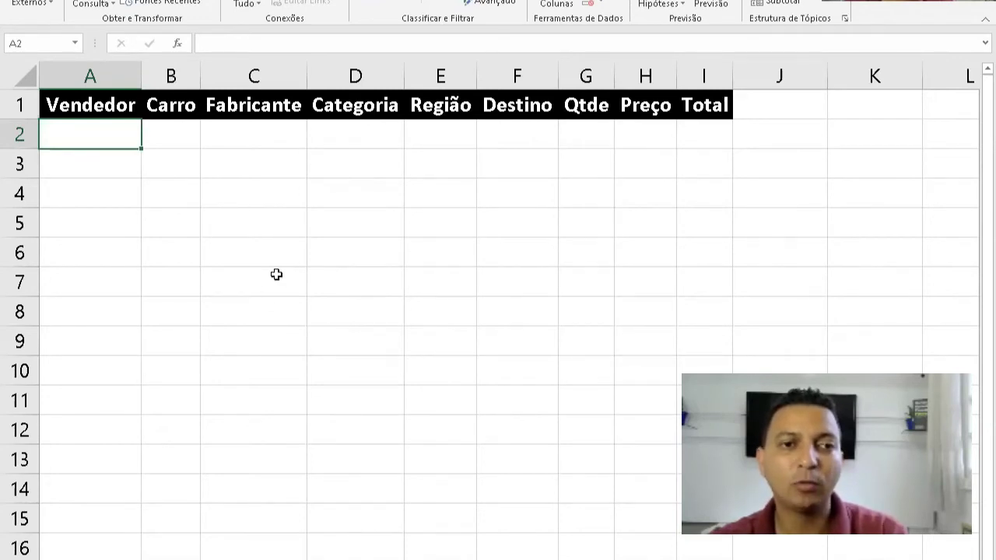
{"action": "left_click_drag", "start_coordinate": [91, 102], "coordinate": [711, 137]}
{"action": "left_click_drag", "start_coordinate": [117, 109], "coordinate": [732, 136]}
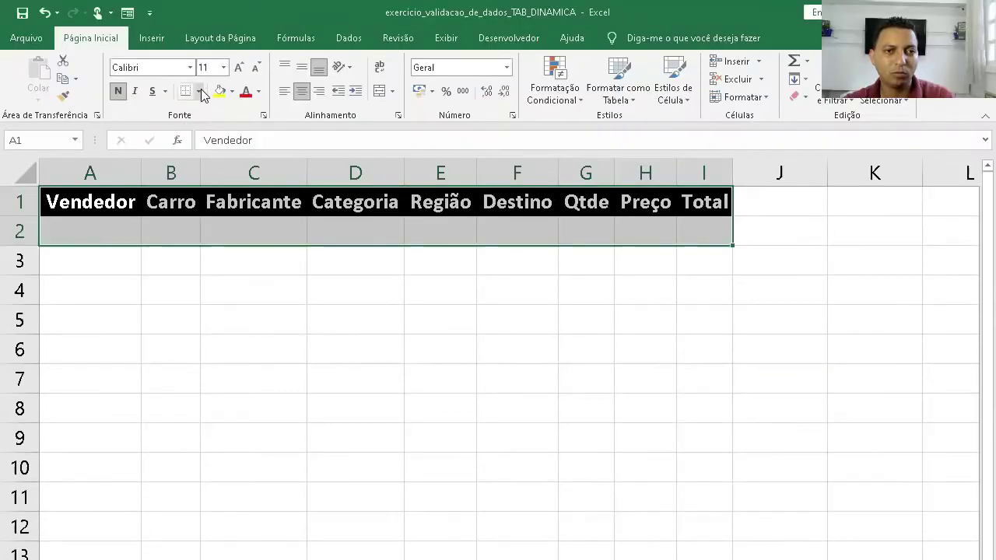
{"action": "left_click", "coordinate": [199, 91]}
{"action": "left_click", "coordinate": [203, 226]}
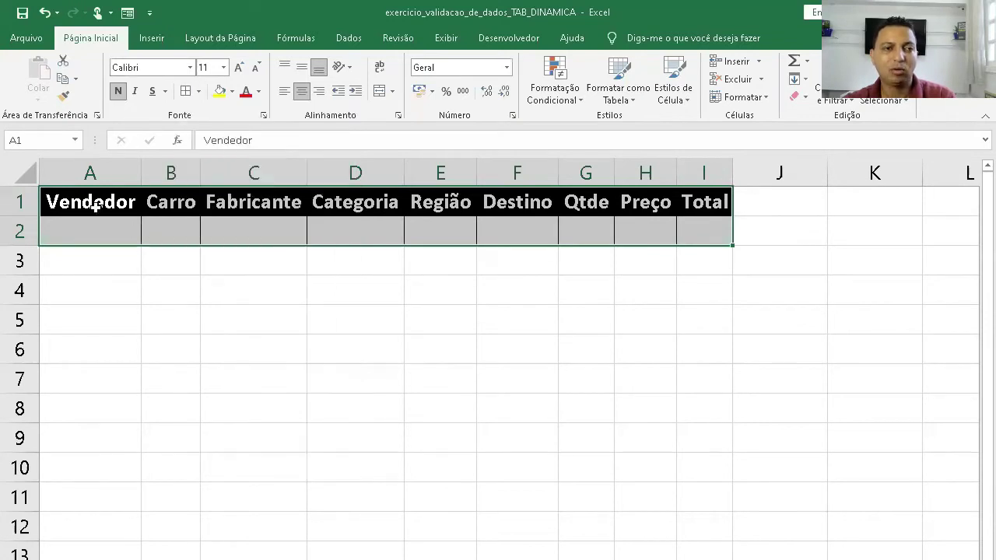
{"action": "left_click", "coordinate": [94, 206]}
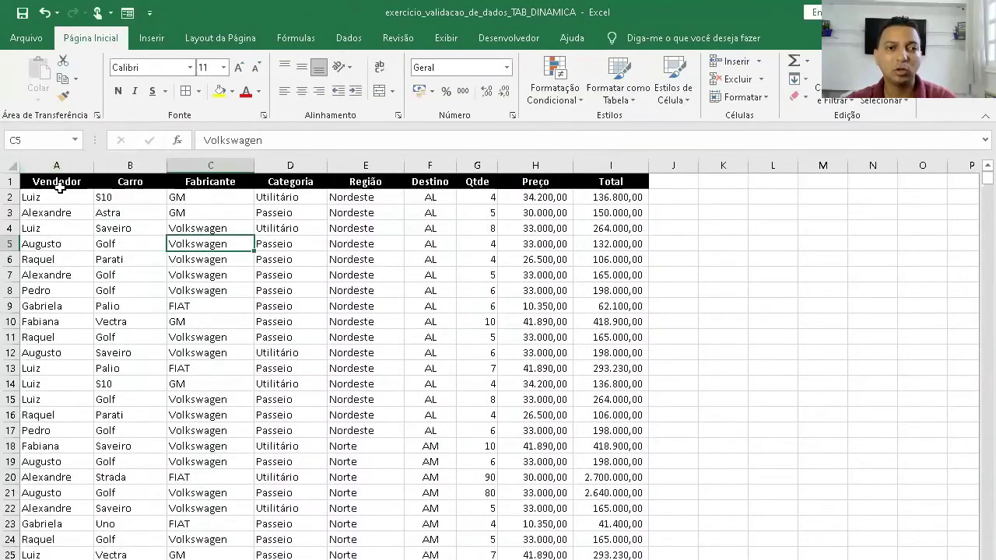
{"action": "left_click_drag", "start_coordinate": [98, 196], "coordinate": [336, 431]}
{"action": "left_click", "coordinate": [244, 416]}
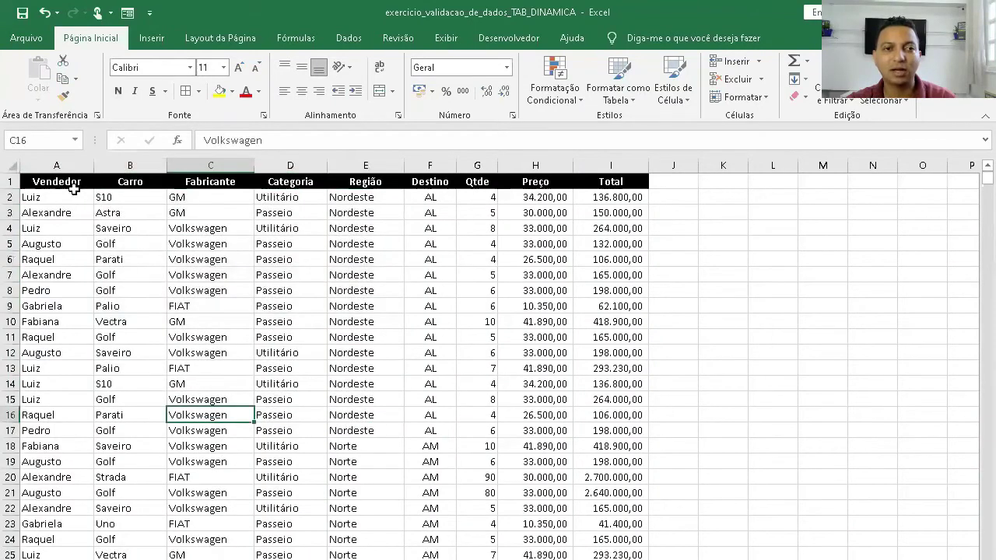
{"action": "left_click_drag", "start_coordinate": [58, 198], "coordinate": [625, 451]}
{"action": "left_click", "coordinate": [479, 476]}
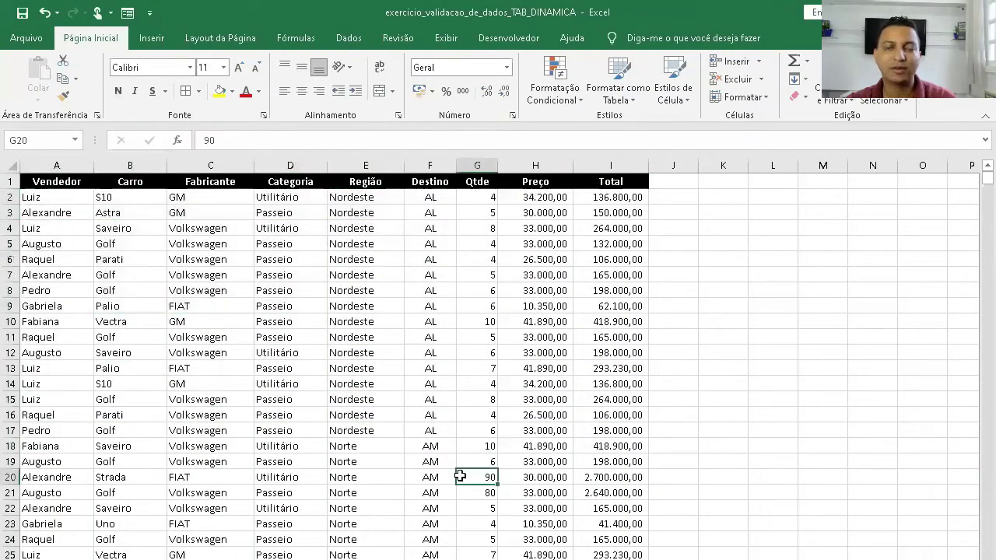
Select the entire car sales table on the CAD_GERAL sheet and name the range cadastro.
{"action": "left_click", "coordinate": [160, 289]}
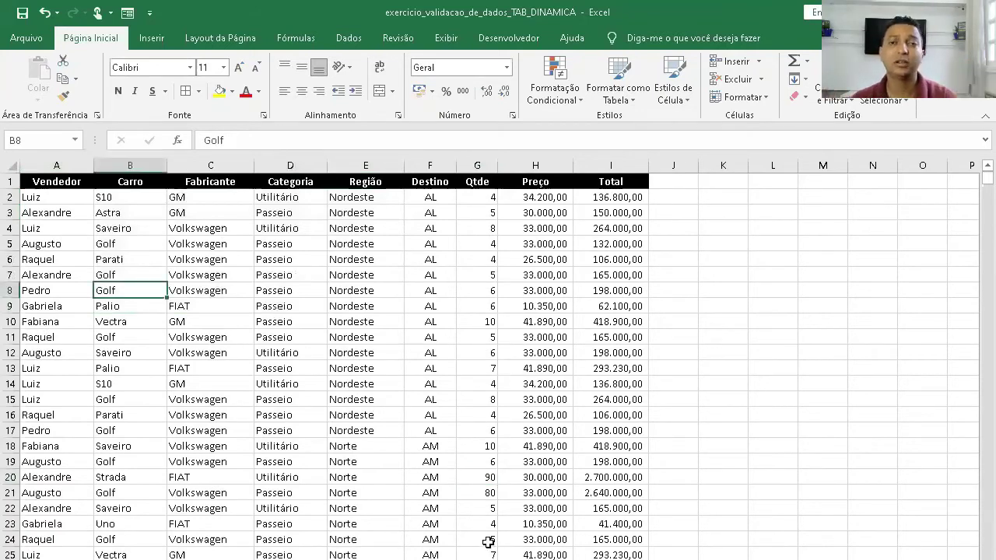
{"action": "key", "text": "ctrl+a"}
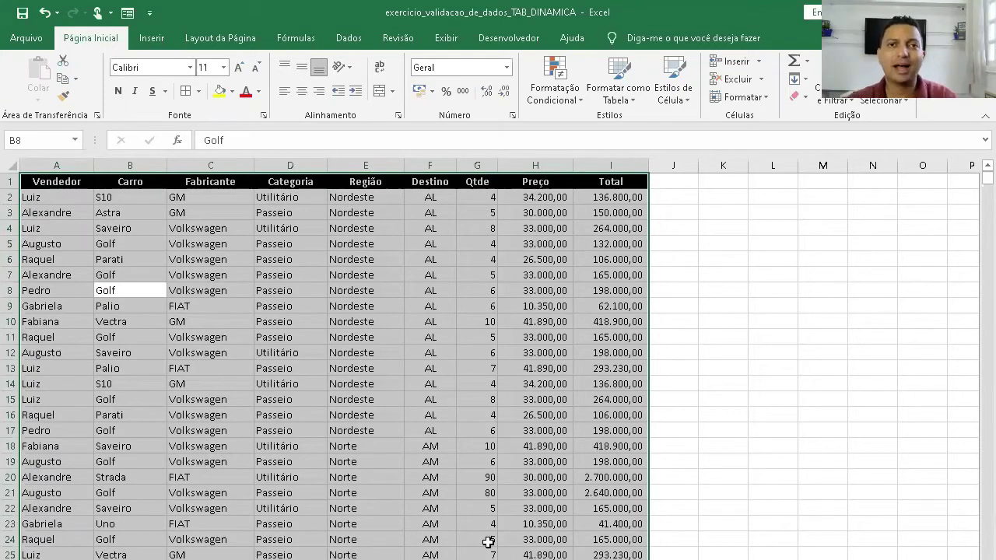
{"action": "left_click", "coordinate": [34, 137]}
{"action": "key", "text": "BackSpace"}
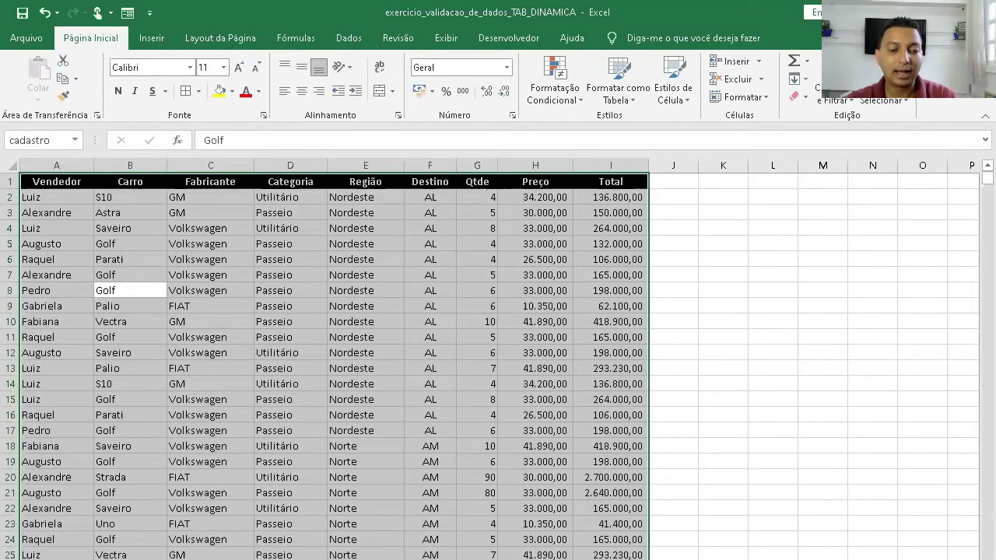
Name the bordered range A1:I2 on Planilha3 critérios.
{"action": "key", "text": "ctrl+Page_Down"}
{"action": "left_click_drag", "start_coordinate": [90, 236], "coordinate": [704, 231]}
{"action": "left_click_drag", "start_coordinate": [71, 200], "coordinate": [723, 237]}
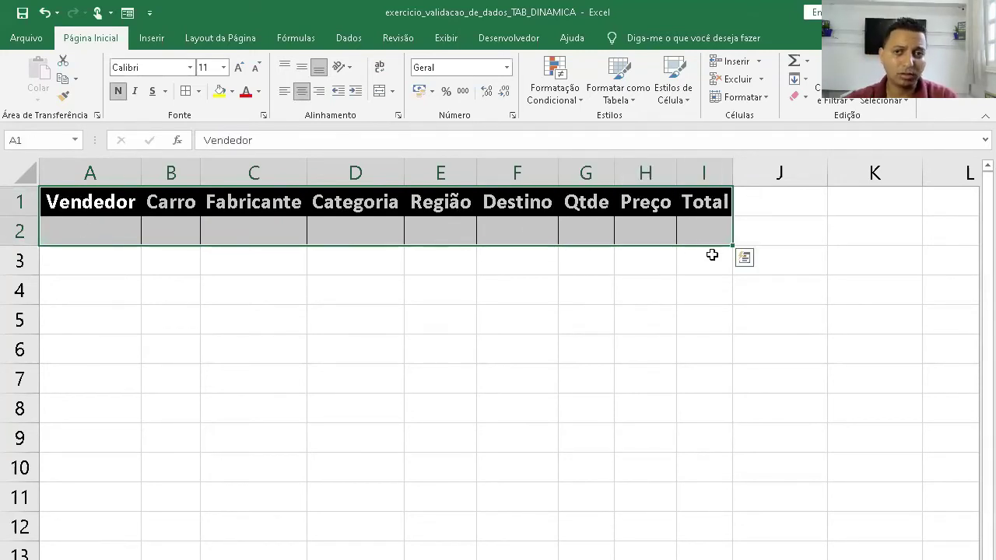
{"action": "left_click", "coordinate": [56, 138]}
{"action": "type", "text": "cadastro"}
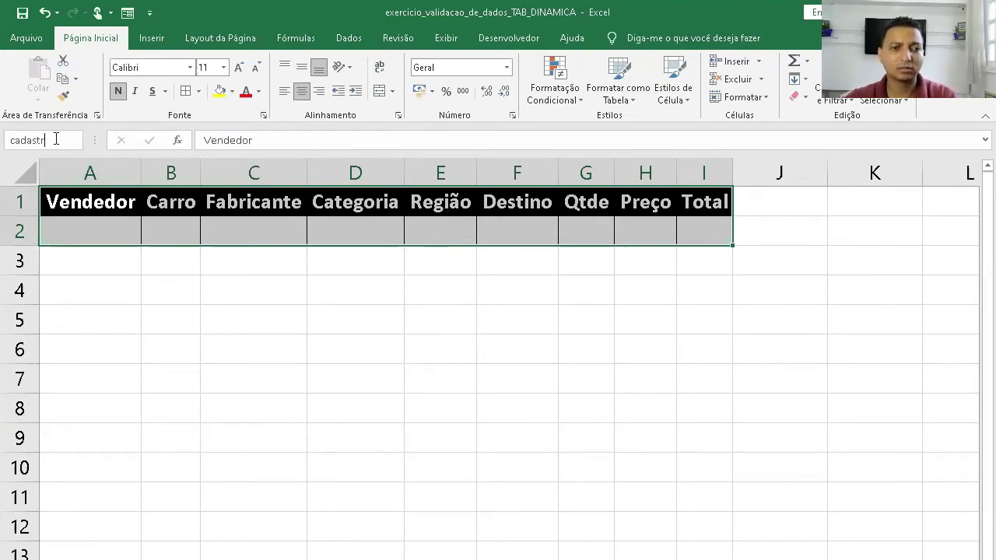
{"action": "key", "text": "BackSpace"}
{"action": "key", "text": "BackSpace"}
{"action": "key", "text": "BackSpace"}
{"action": "key", "text": "BackSpace"}
{"action": "key", "text": "BackSpace"}
{"action": "key", "text": "BackSpace"}
{"action": "key", "text": "BackSpace"}
{"action": "key", "text": "BackSpace"}
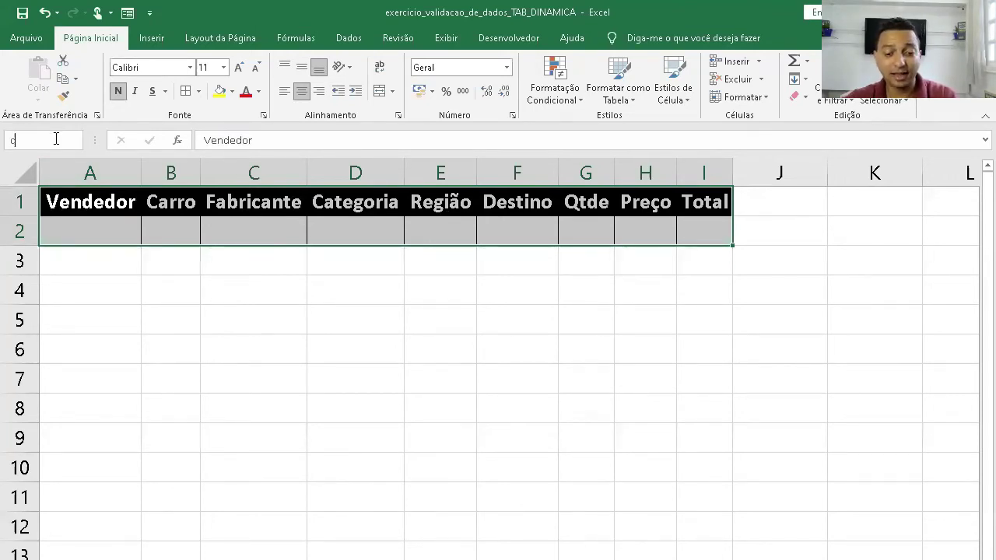
{"action": "type", "text": "critó"}
{"action": "key", "text": "BackSpace"}
{"action": "key", "text": "BackSpace"}
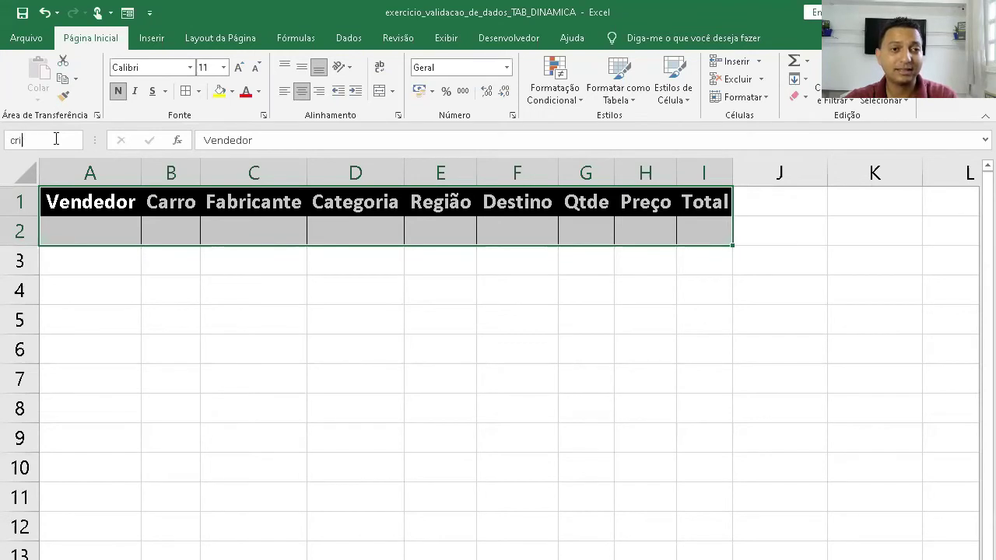
{"action": "type", "text": "térios"}
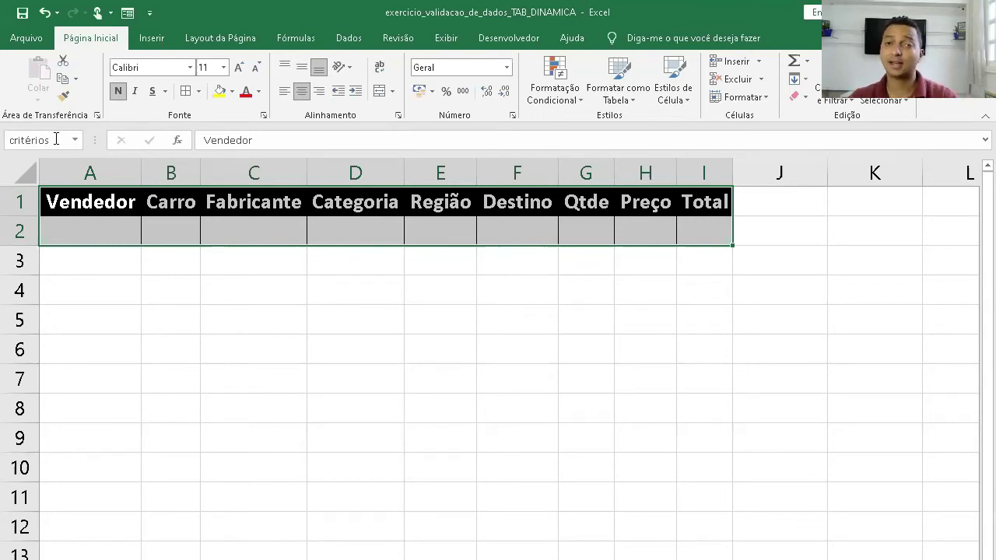
{"action": "left_click", "coordinate": [84, 221]}
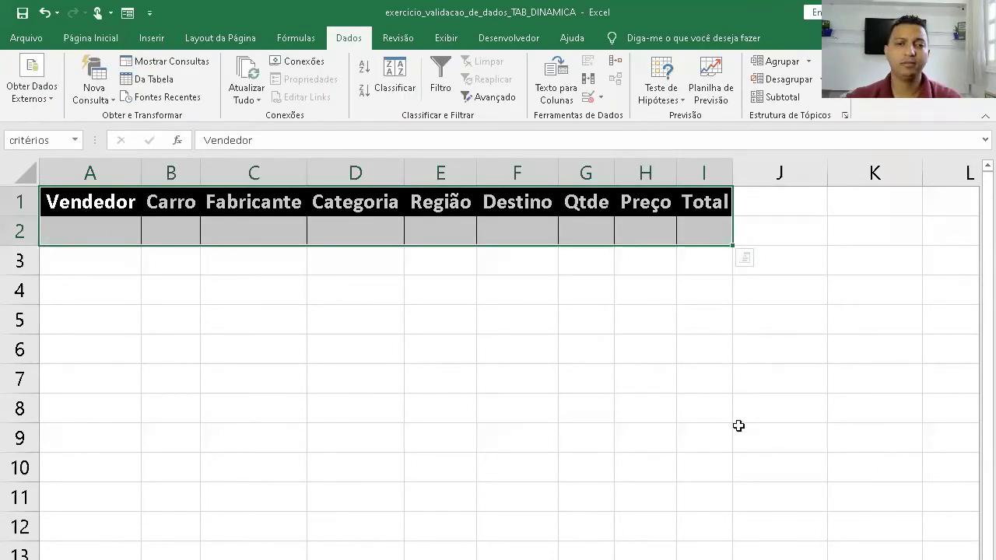
Start an advanced filter from an empty cell of Planilha3 and set it to copy the results to another location.
{"action": "left_click", "coordinate": [192, 310]}
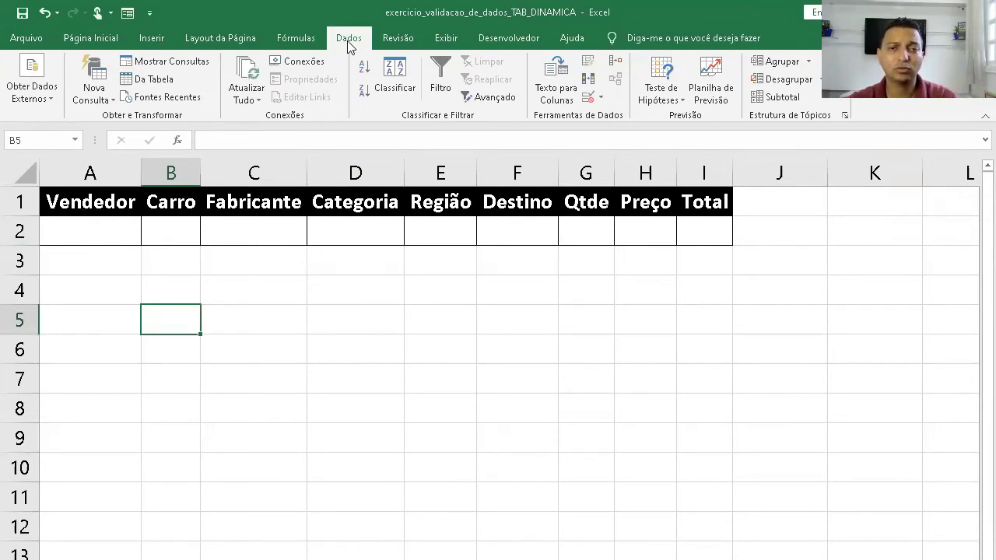
{"action": "left_click", "coordinate": [486, 103]}
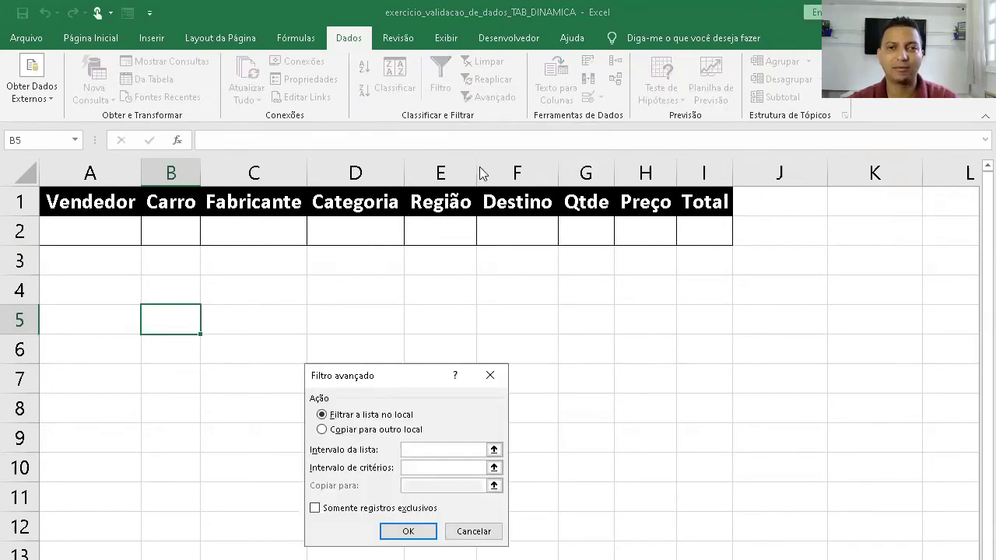
{"action": "left_click_drag", "start_coordinate": [451, 355], "coordinate": [521, 266]}
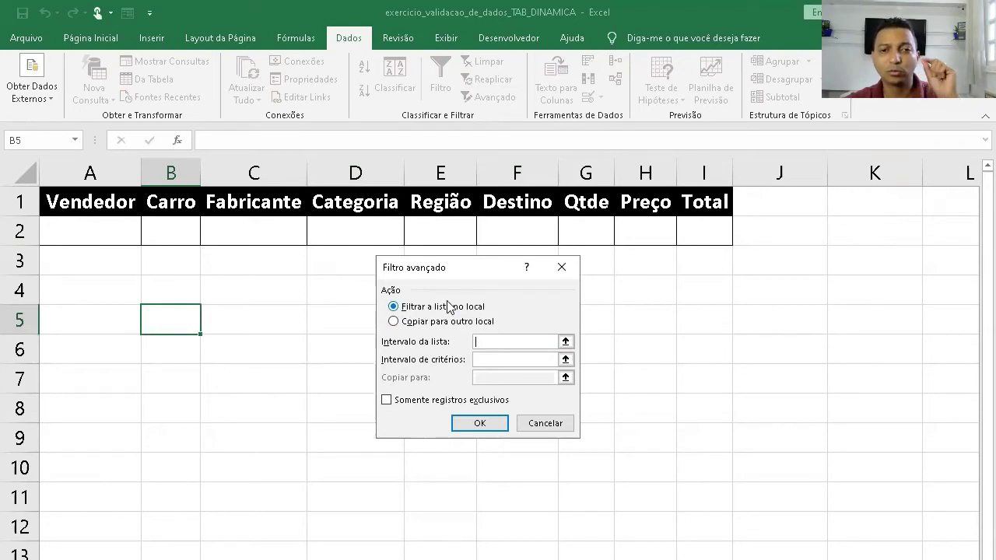
{"action": "left_click", "coordinate": [396, 322]}
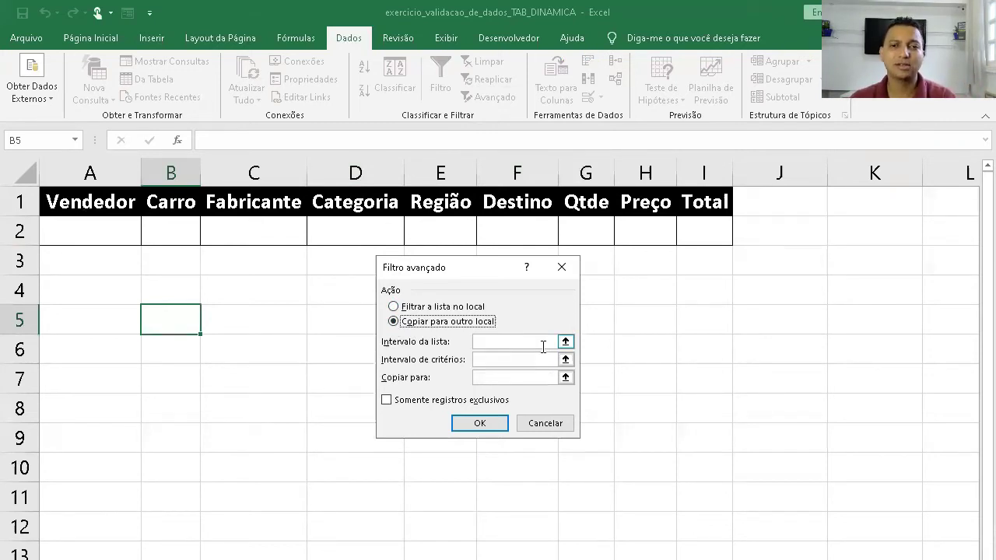
{"action": "left_click", "coordinate": [520, 343]}
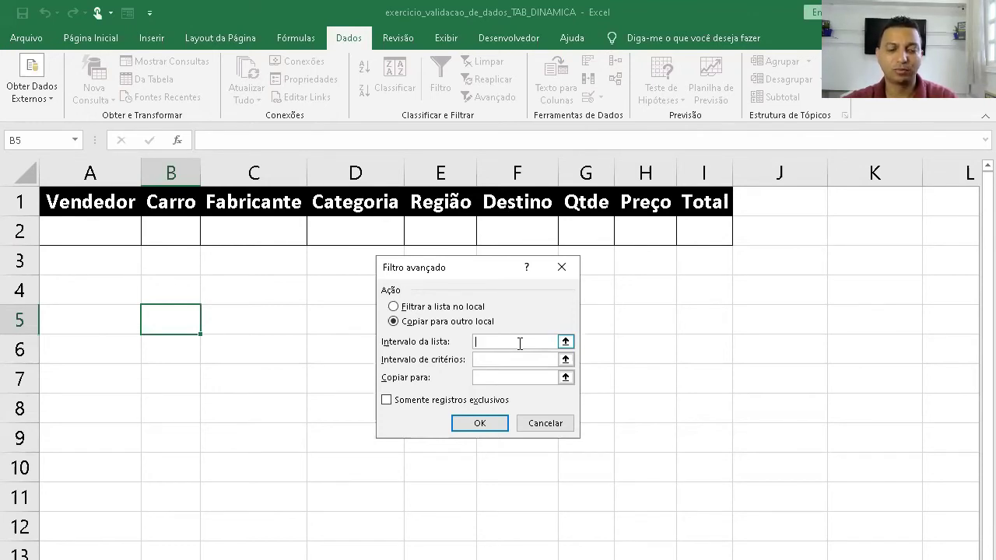
{"action": "type", "text": "cadastro"}
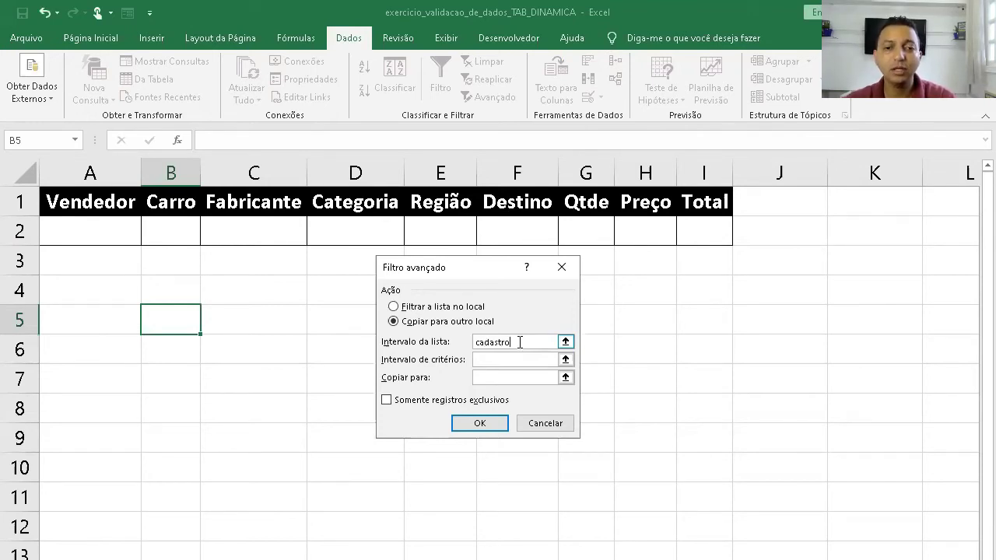
{"action": "key", "text": "Tab"}
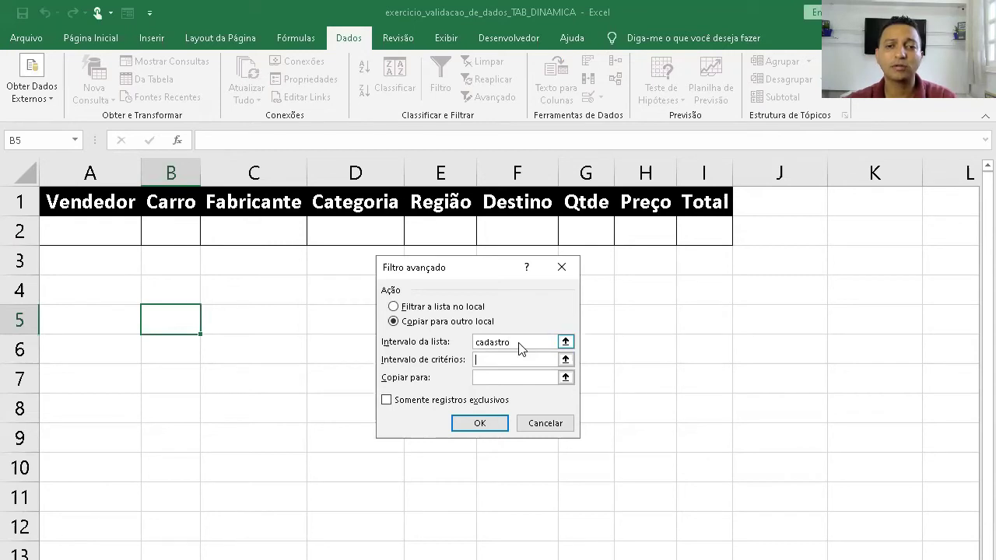
{"action": "type", "text": "crit"}
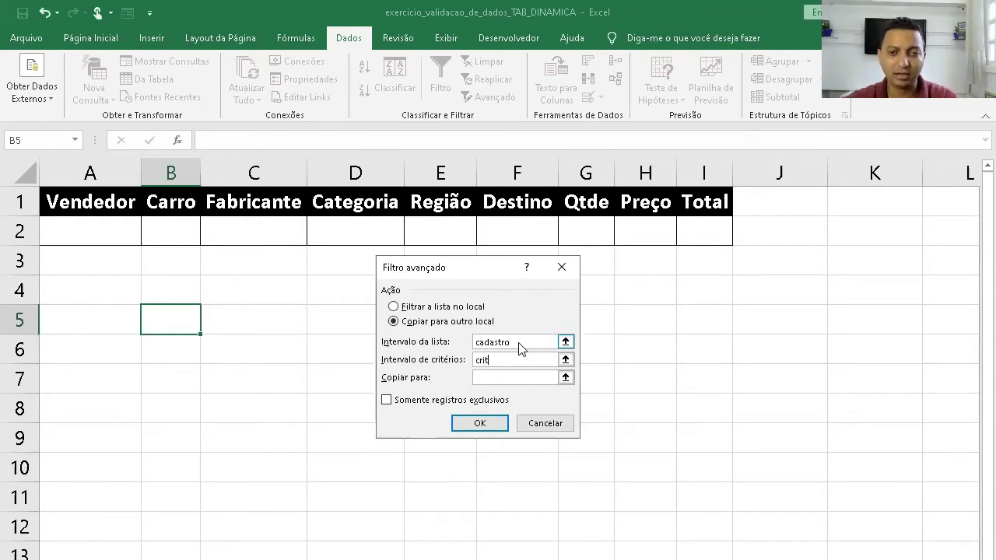
{"action": "type", "text": "érios"}
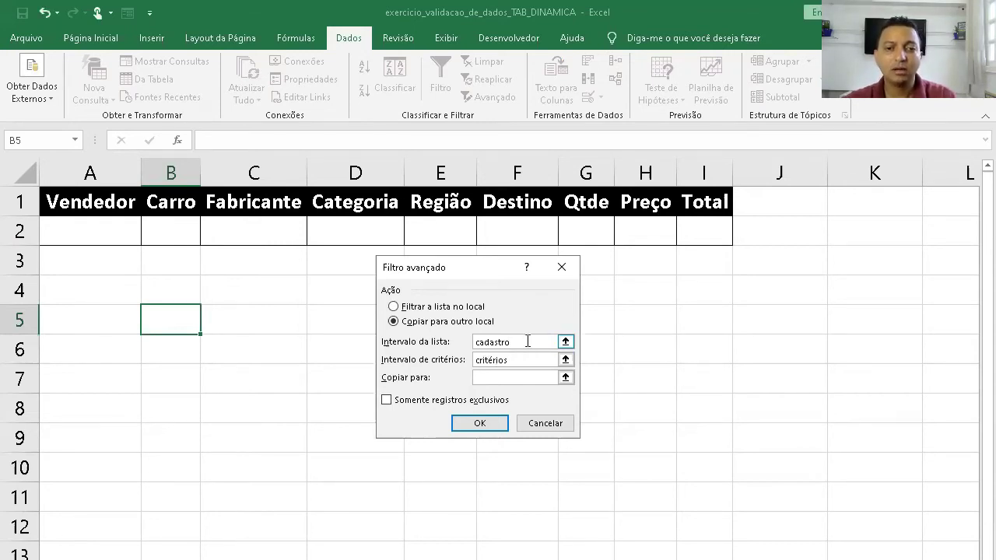
{"action": "left_click", "coordinate": [542, 379]}
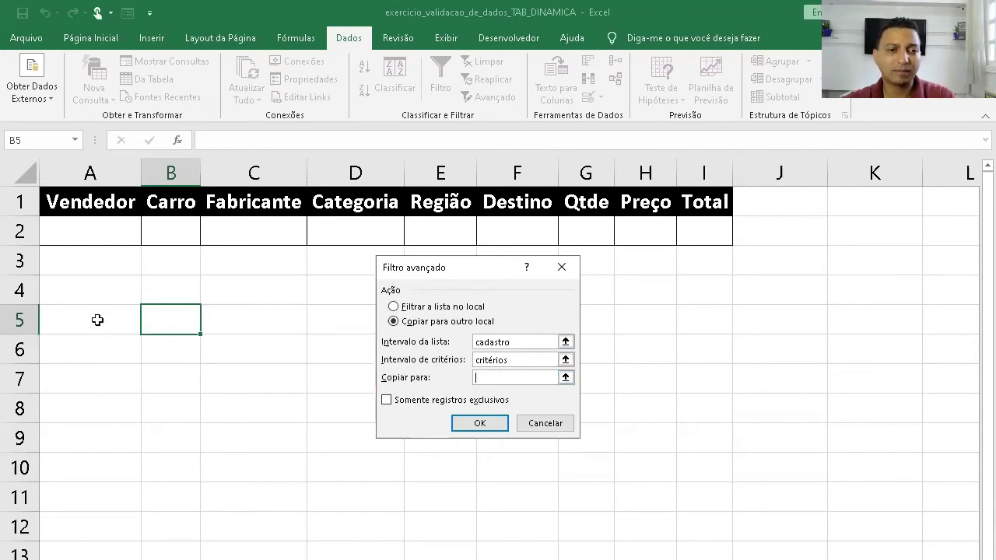
{"action": "left_click", "coordinate": [63, 321]}
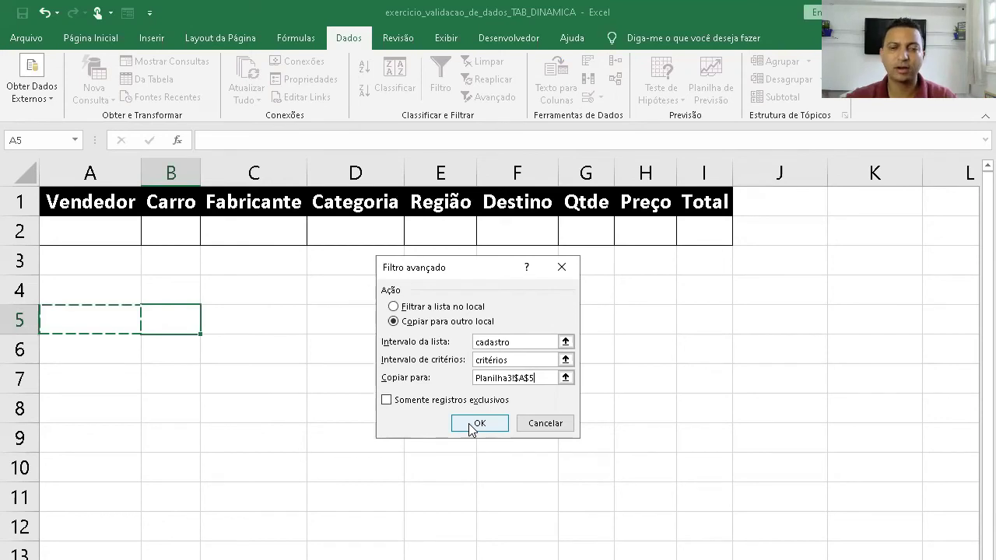
{"action": "left_click", "coordinate": [563, 269]}
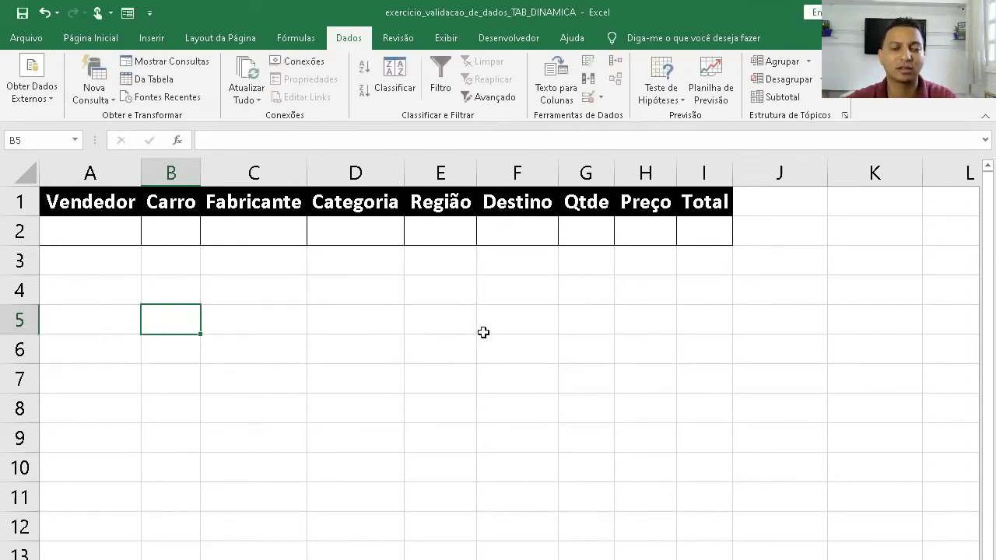
Check the CAD_GERAL data and enter the first listed salesperson's name as the Vendedor criterion in A2 of Planilha3.
{"action": "left_click_drag", "start_coordinate": [99, 232], "coordinate": [707, 227]}
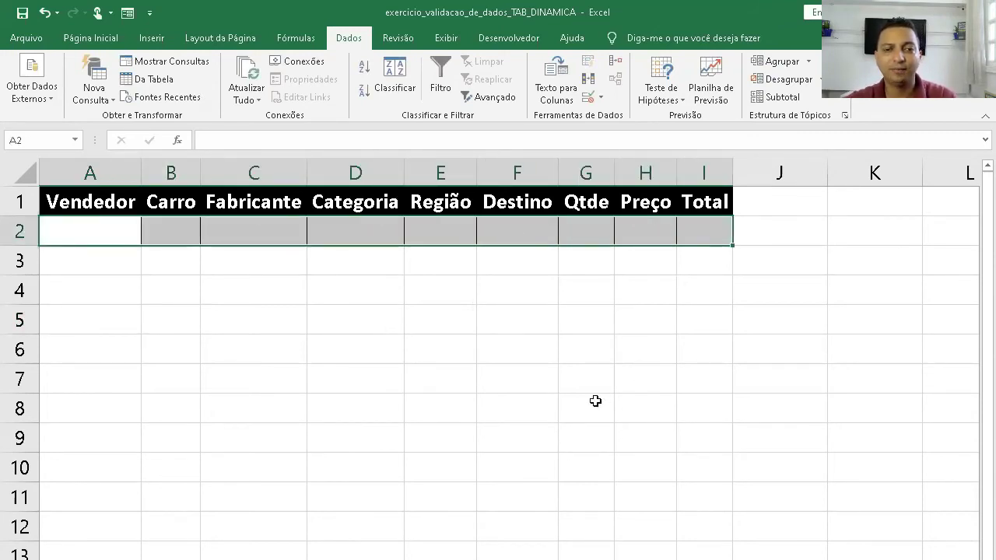
{"action": "left_click", "coordinate": [190, 228]}
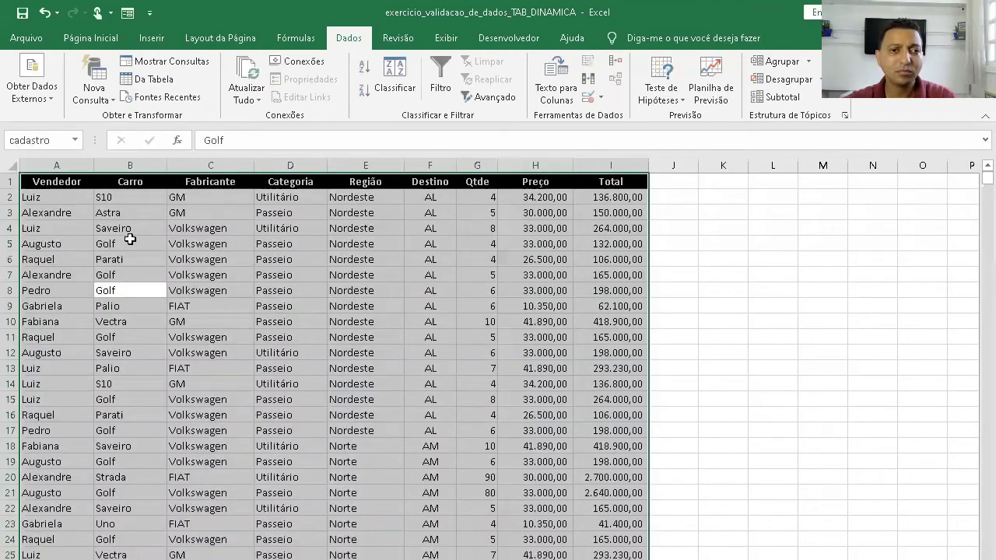
{"action": "left_click", "coordinate": [120, 227]}
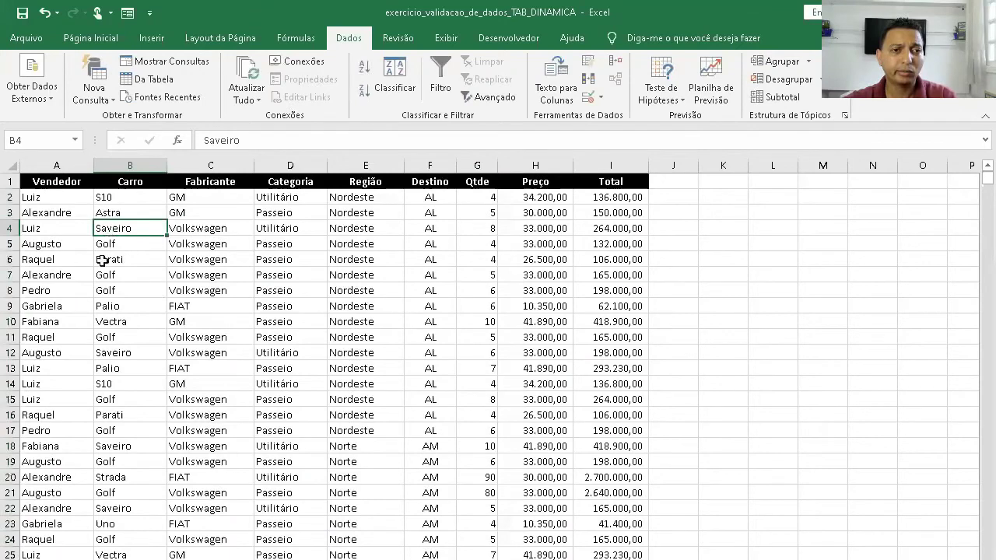
{"action": "left_click", "coordinate": [57, 231]}
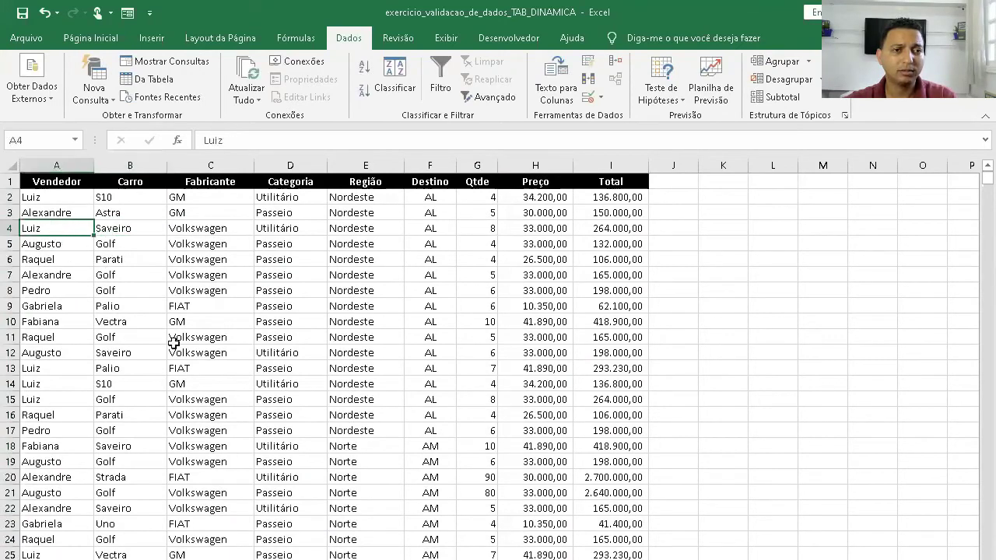
{"action": "left_click", "coordinate": [134, 241]}
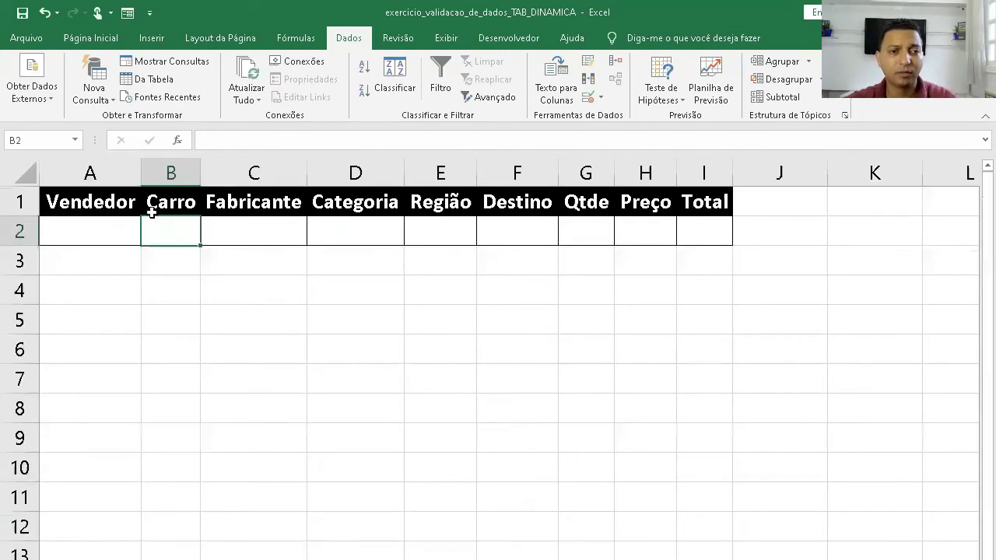
{"action": "key", "text": "Left"}
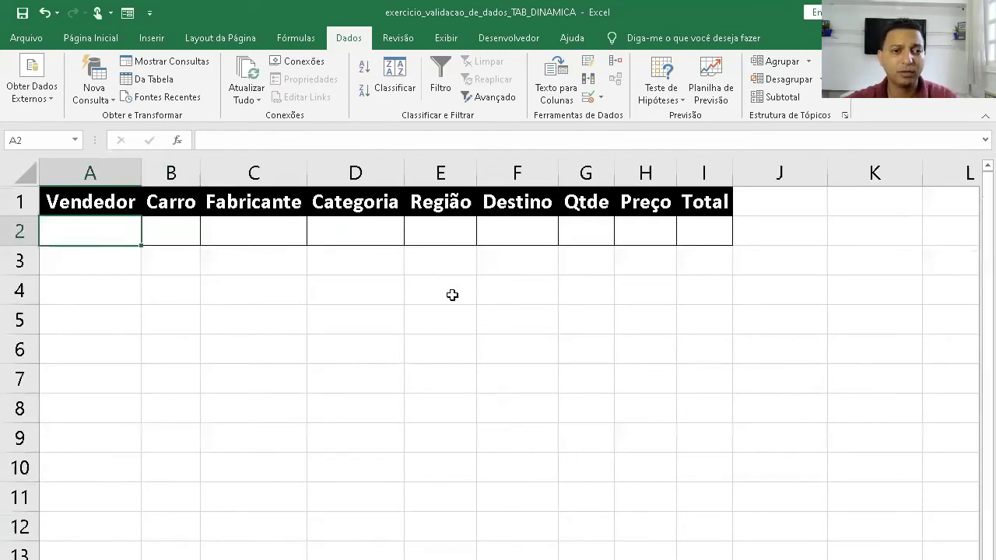
{"action": "type", "text": "Luiz"}
{"action": "key", "text": "Return"}
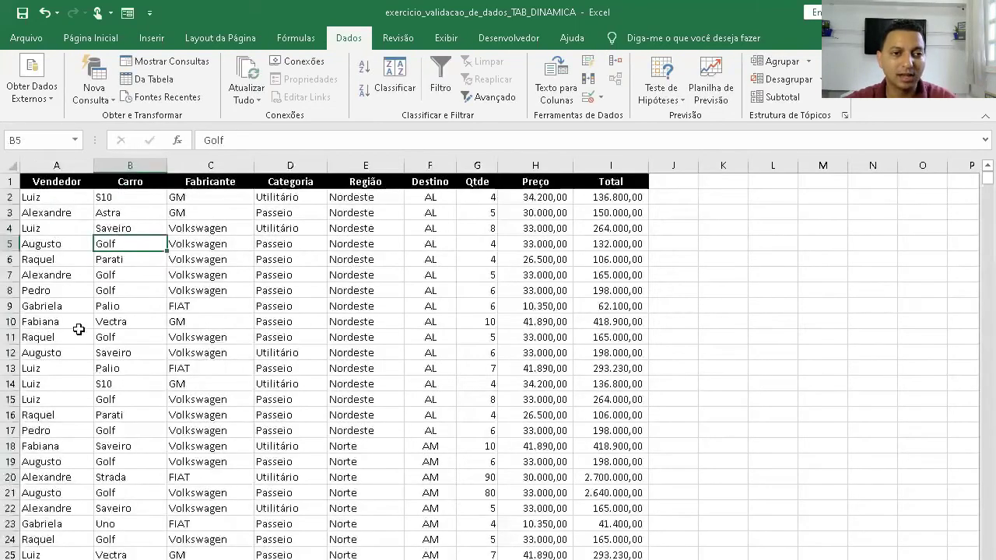
{"action": "left_click", "coordinate": [55, 230]}
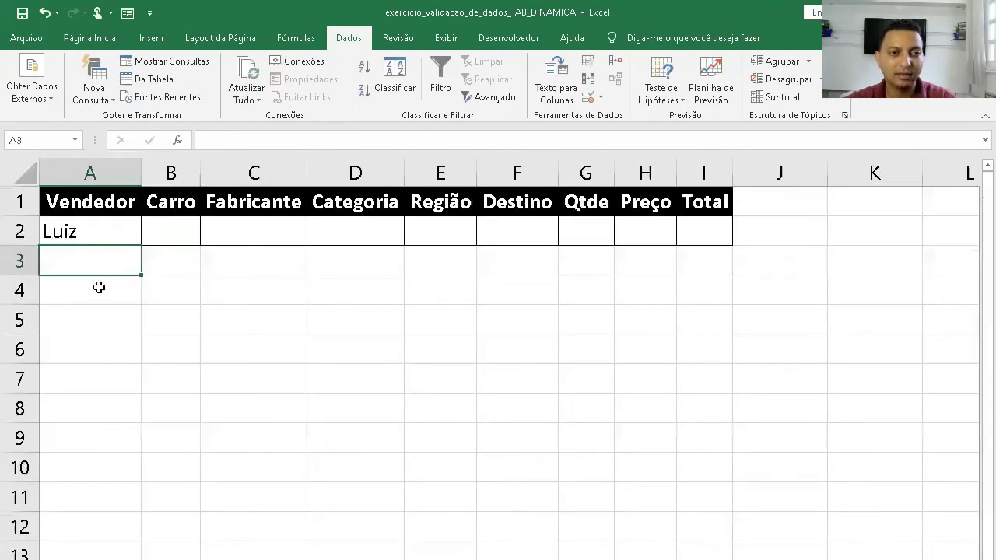
{"action": "key", "text": "Up"}
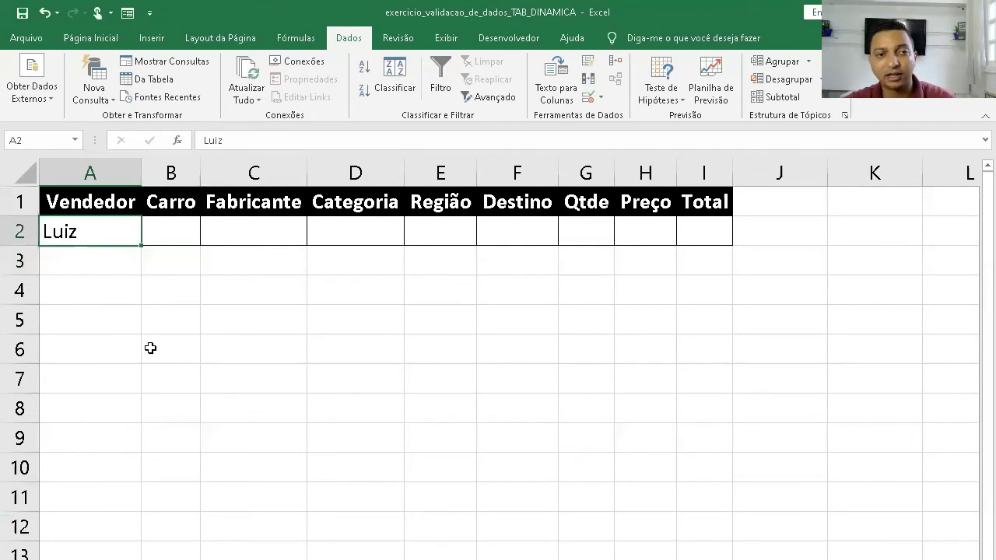
Enter Golf as the Carro criterion in B2.
{"action": "left_click", "coordinate": [173, 233]}
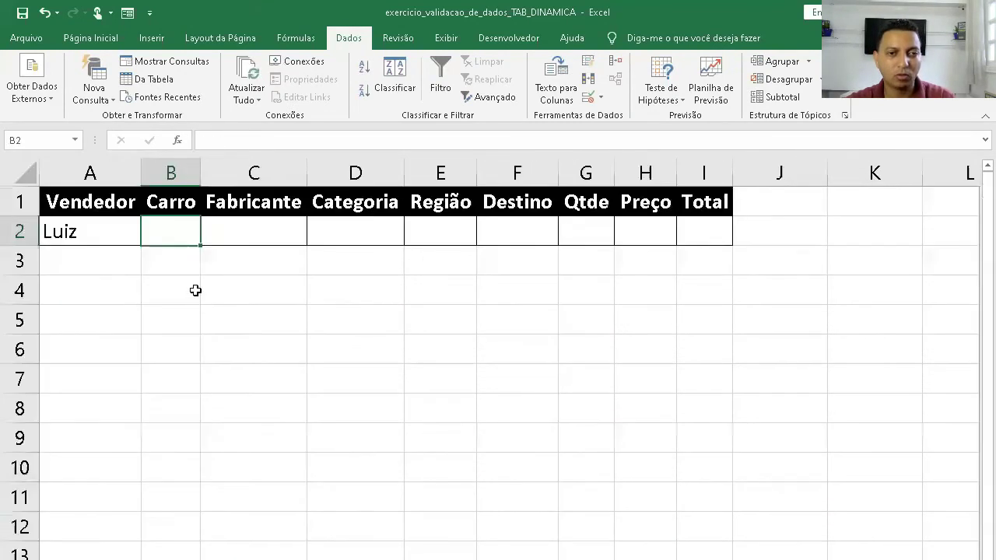
{"action": "type", "text": "GOL"}
{"action": "key", "text": "BackSpace"}
{"action": "key", "text": "BackSpace"}
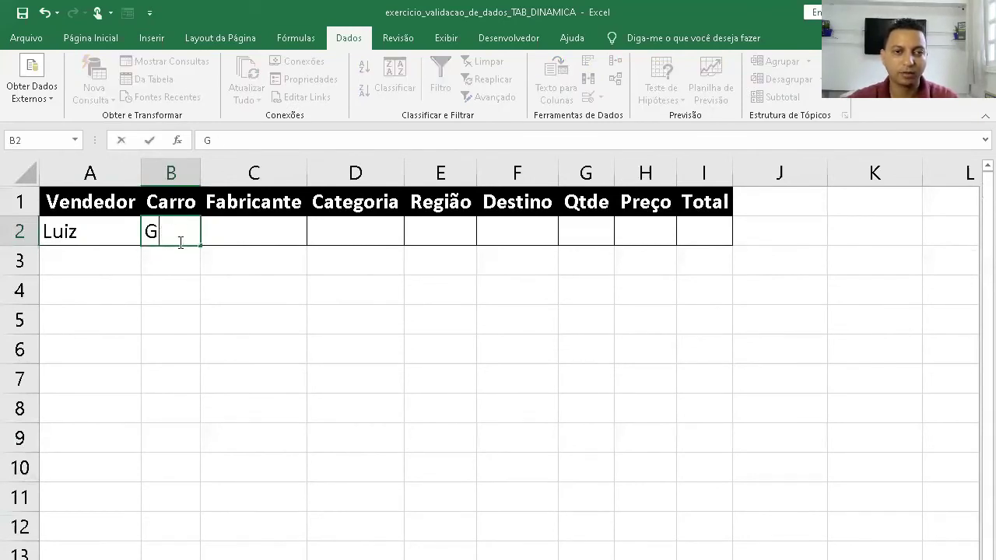
{"action": "type", "text": "olf"}
{"action": "key", "text": "Return"}
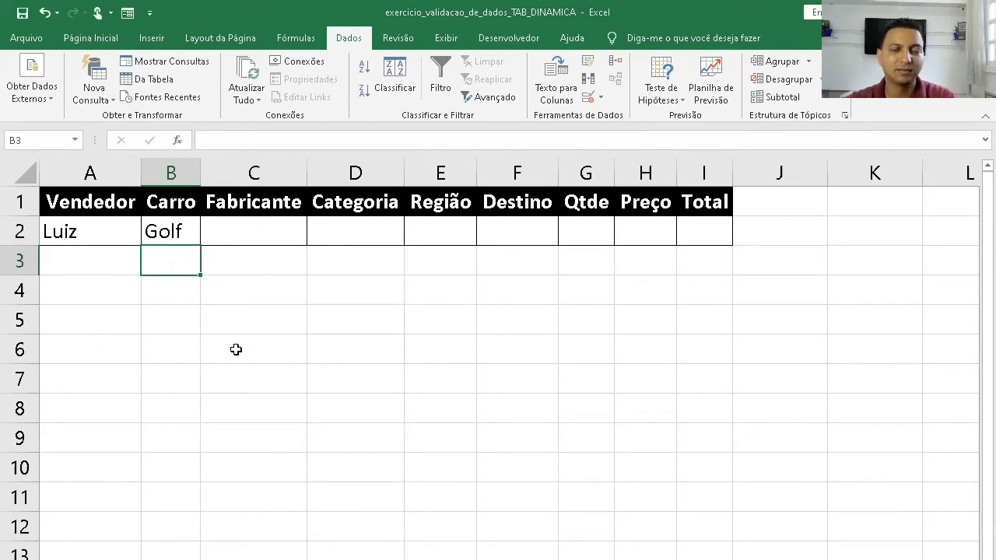
{"action": "left_click", "coordinate": [94, 227]}
{"action": "left_click", "coordinate": [167, 228]}
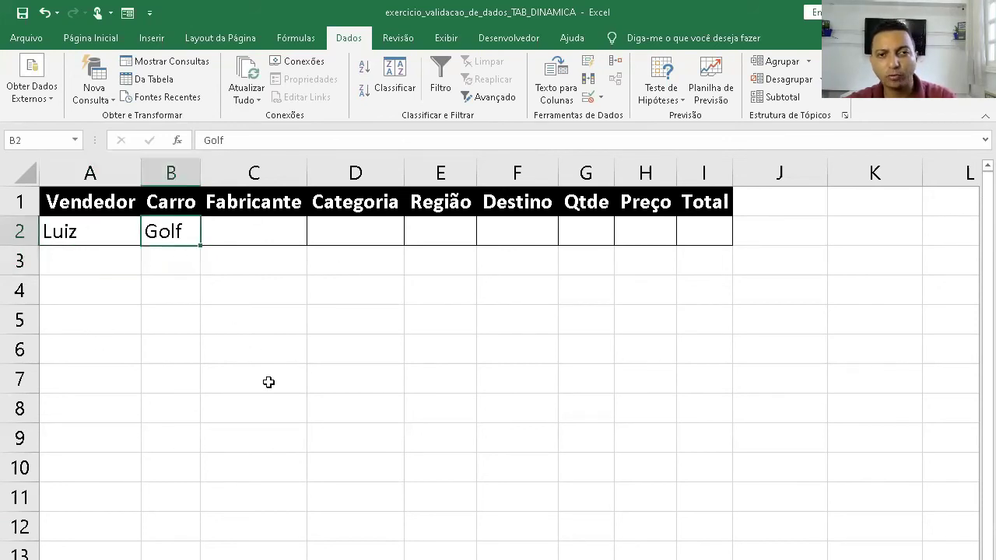
Start an advanced filter from an empty cell, set to copy to another location with cadastro as the list range.
{"action": "left_click", "coordinate": [98, 342]}
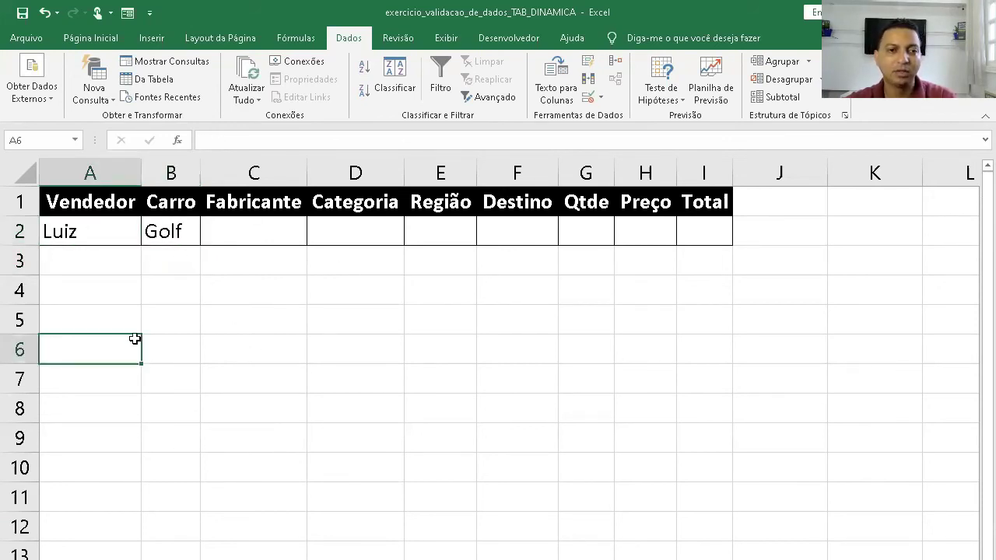
{"action": "left_click", "coordinate": [518, 381]}
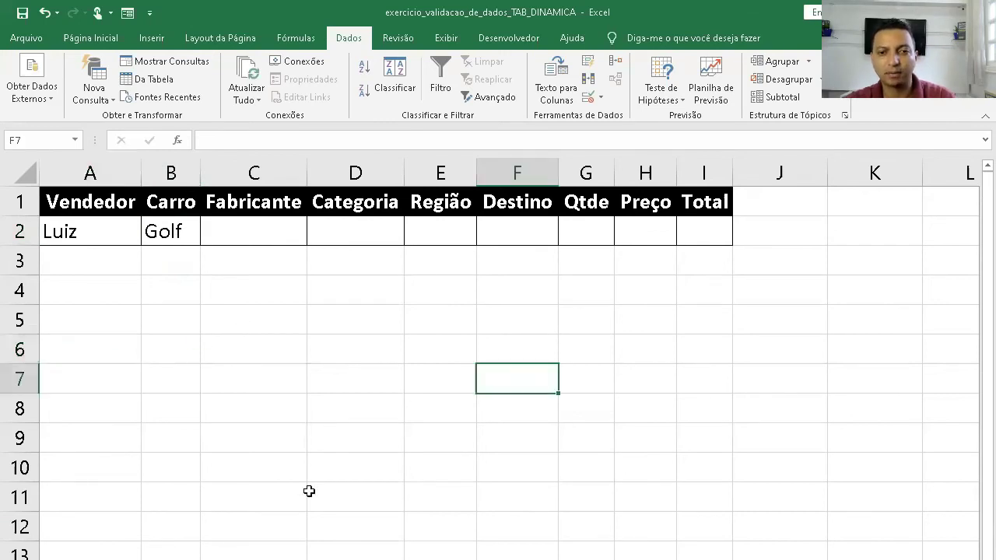
{"action": "left_click", "coordinate": [467, 96]}
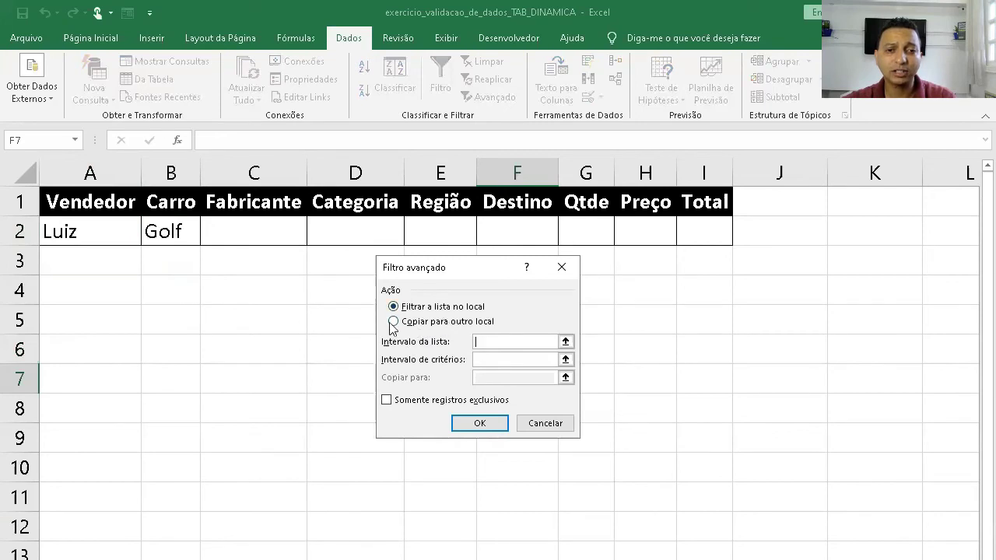
{"action": "left_click", "coordinate": [393, 322]}
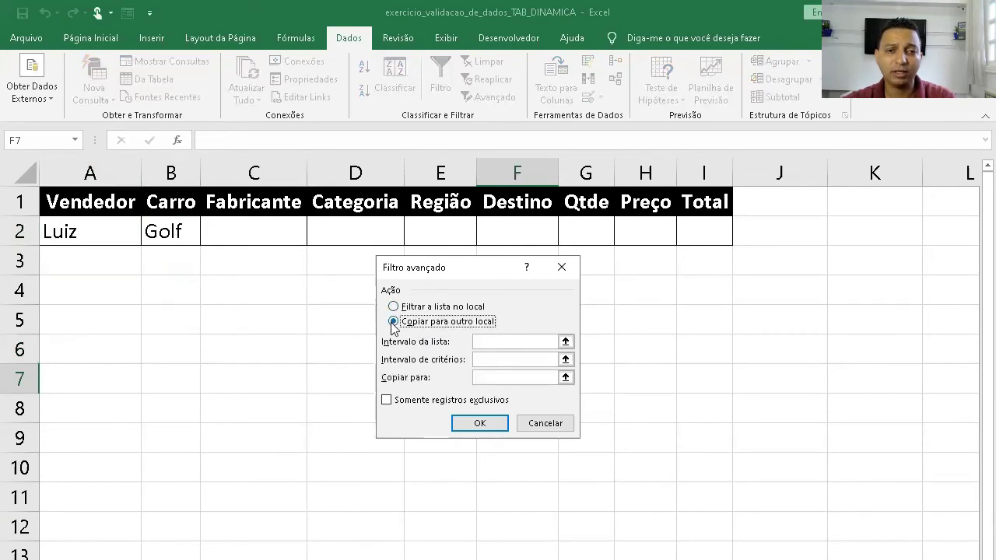
{"action": "left_click", "coordinate": [489, 340]}
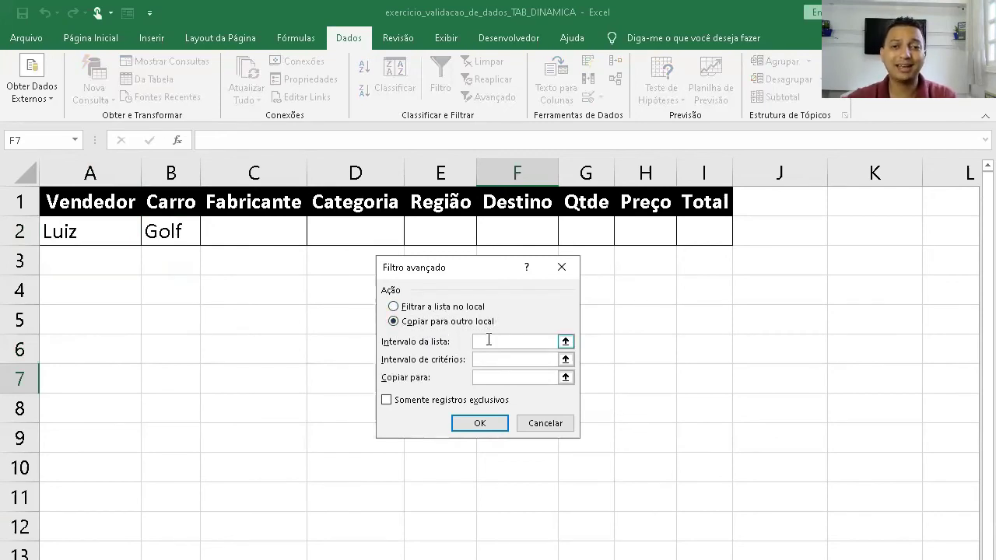
{"action": "type", "text": "cadast"}
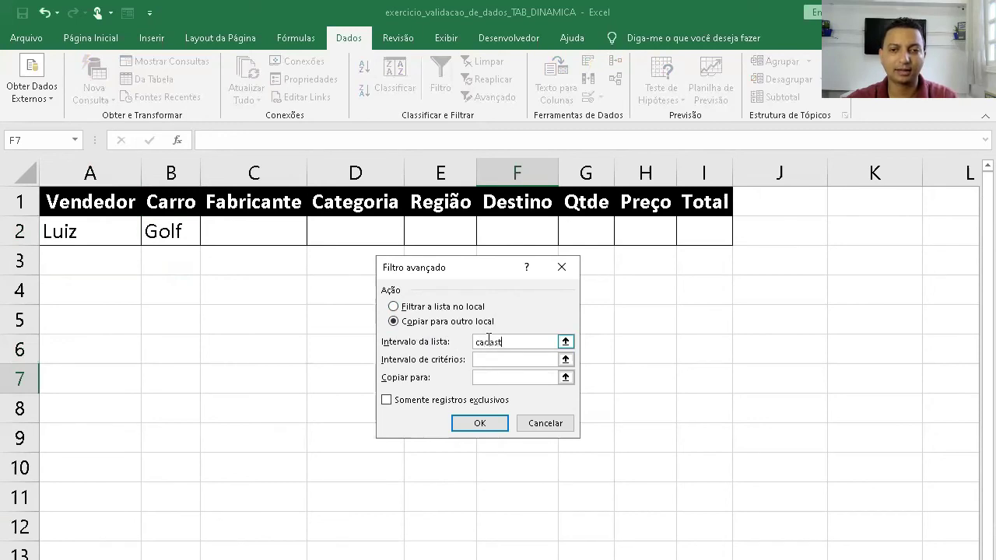
{"action": "type", "text": "ro"}
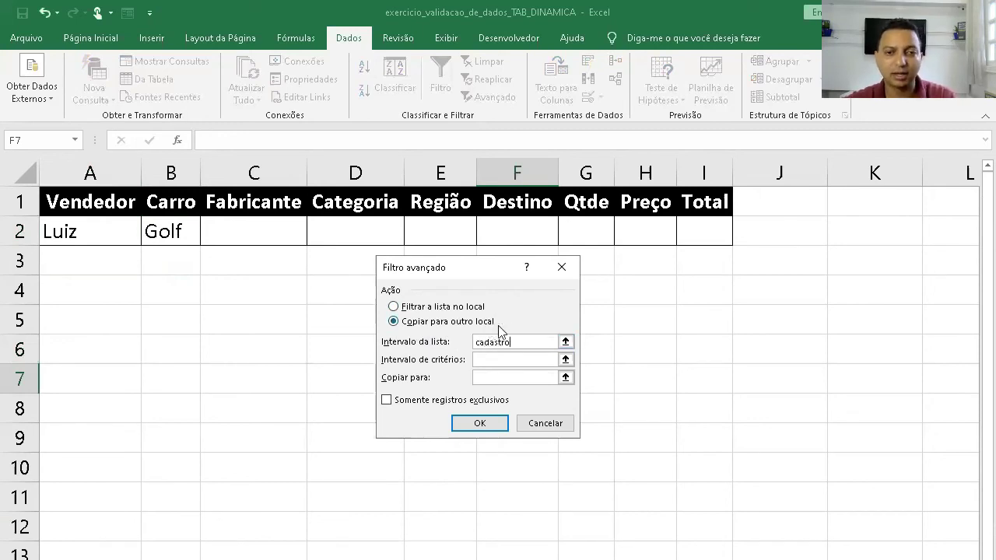
Set critérios as the criteria range and A5 of Planilha3 as the copy destination, and run the advanced filter.
{"action": "left_click", "coordinate": [504, 357]}
{"action": "type", "text": "cri"}
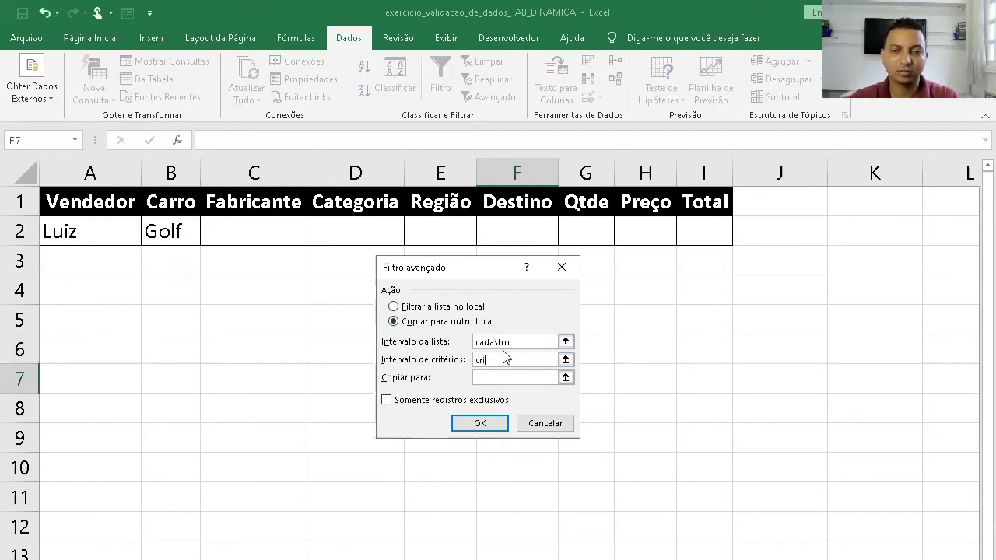
{"action": "type", "text": "´t"}
{"action": "key", "text": "BackSpace"}
{"action": "key", "text": "BackSpace"}
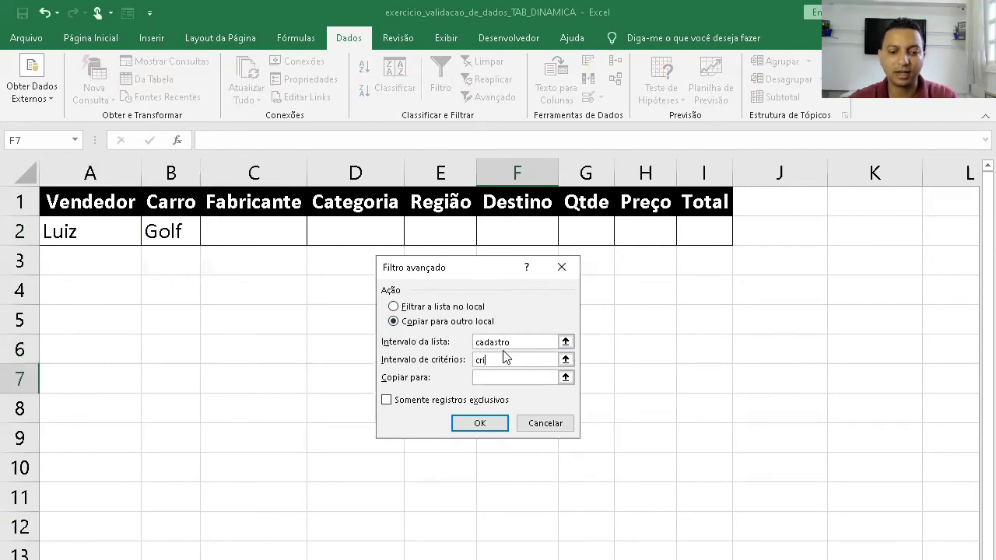
{"action": "type", "text": "térios"}
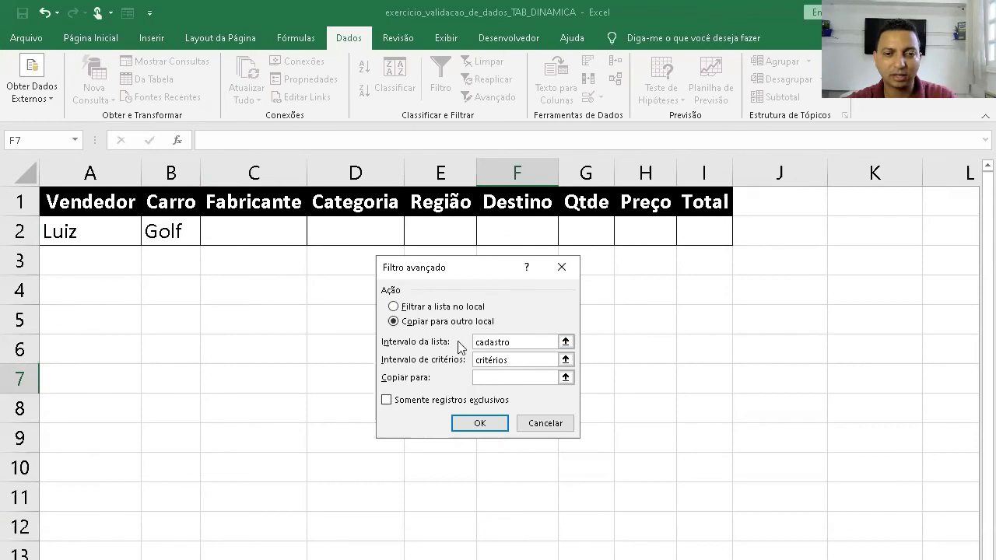
{"action": "left_click", "coordinate": [502, 378]}
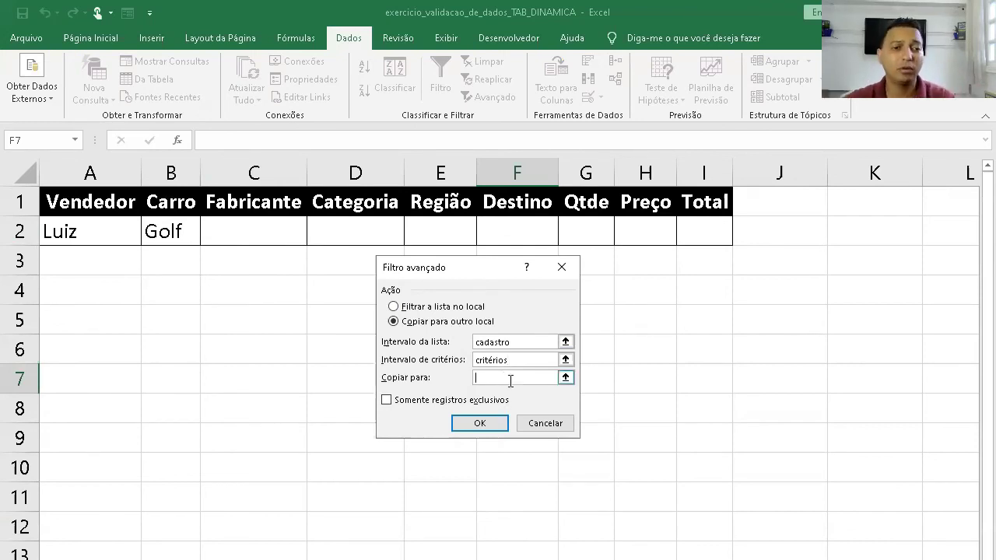
{"action": "left_click", "coordinate": [70, 327]}
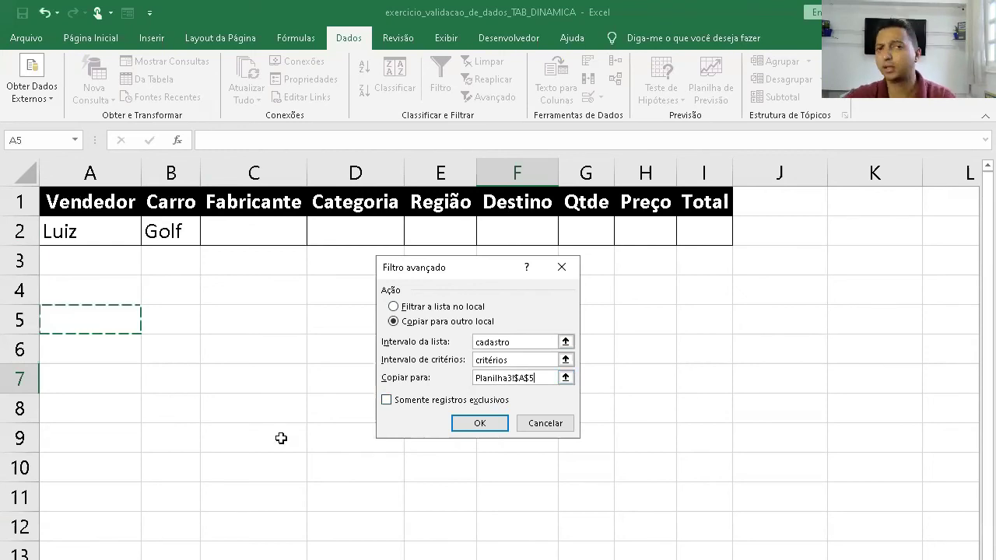
{"action": "left_click", "coordinate": [491, 426]}
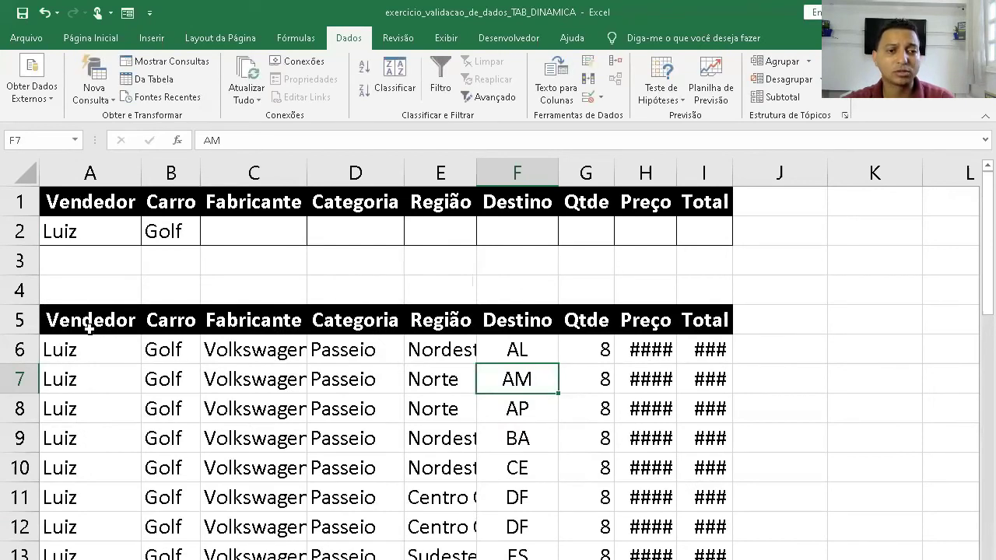
Review the Vendedor and Carro columns of the extracted list and autofit all column widths on Planilha3.
{"action": "left_click_drag", "start_coordinate": [81, 327], "coordinate": [84, 559]}
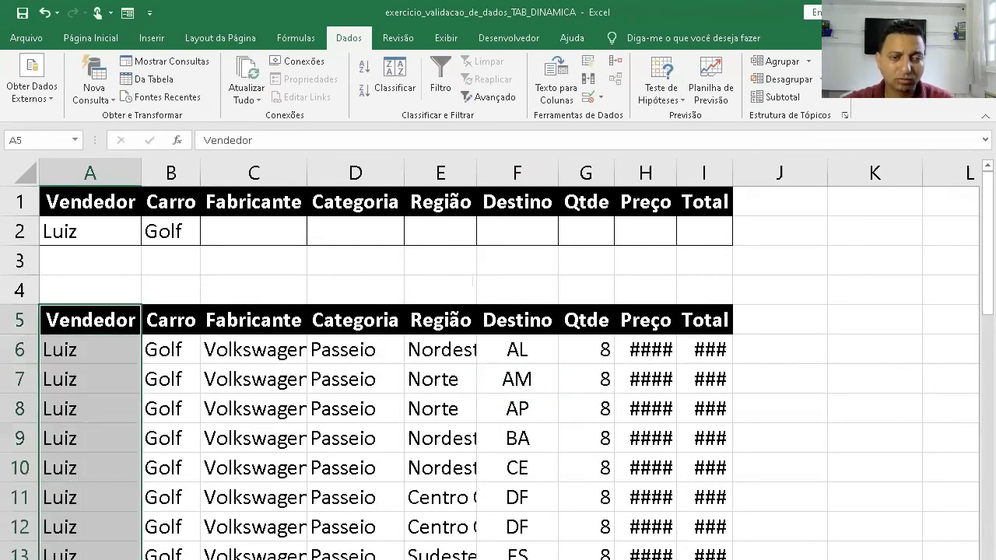
{"action": "left_click_drag", "start_coordinate": [173, 320], "coordinate": [171, 559]}
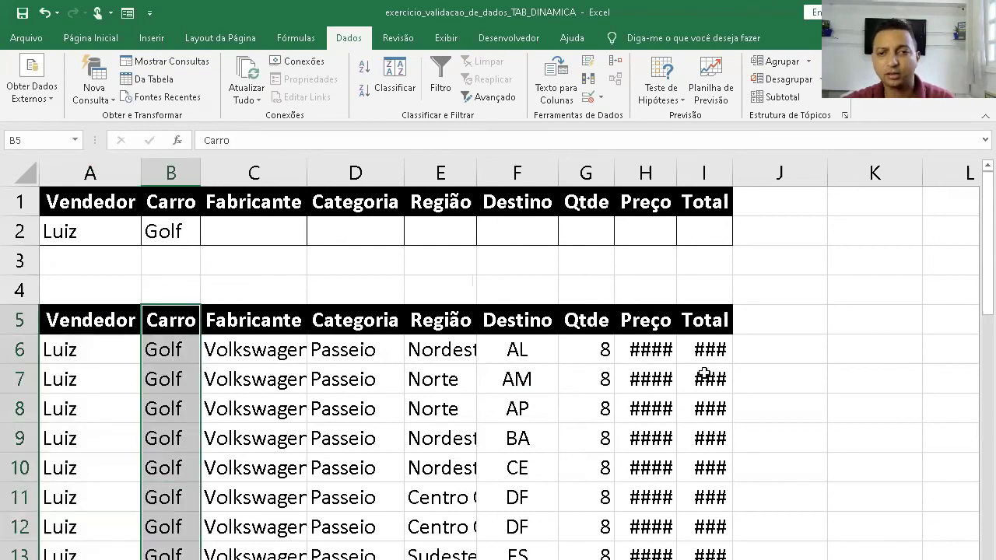
{"action": "left_click", "coordinate": [25, 172]}
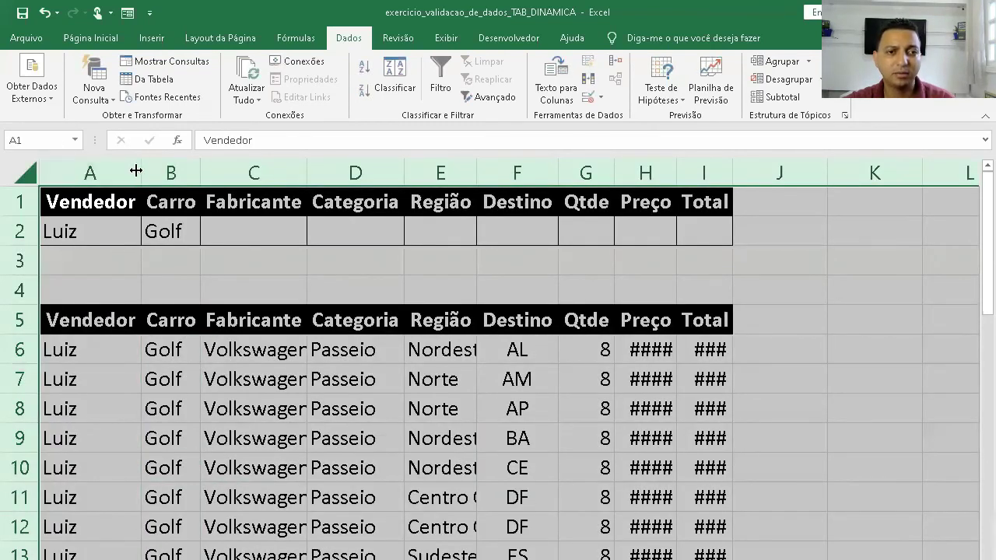
{"action": "double_click", "coordinate": [141, 171]}
{"action": "left_click", "coordinate": [78, 349]}
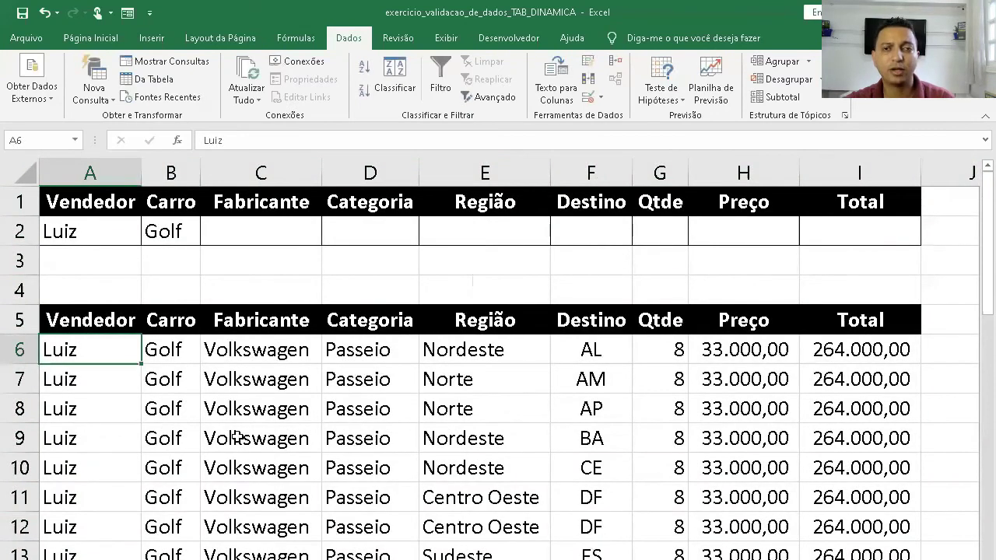